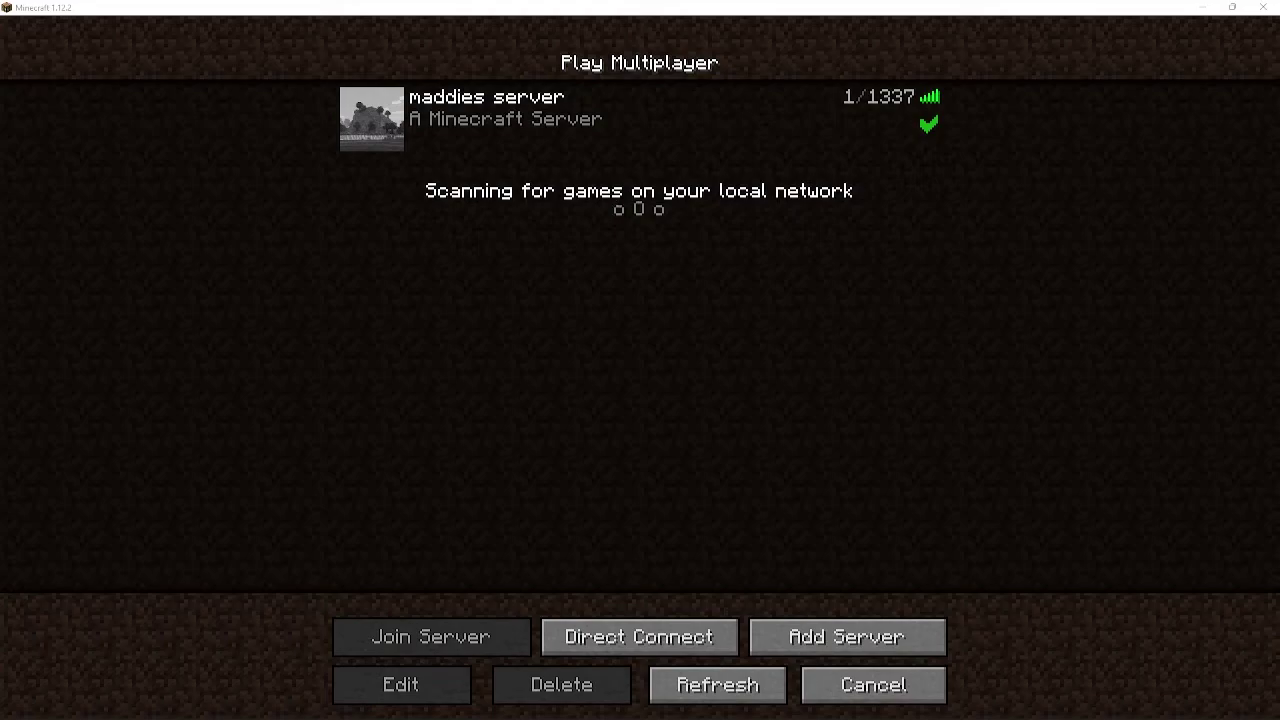
Switch from the Minecraft multiplayer screen to the OBS Studio window
{"action": "key", "text": "alt+Tab"}
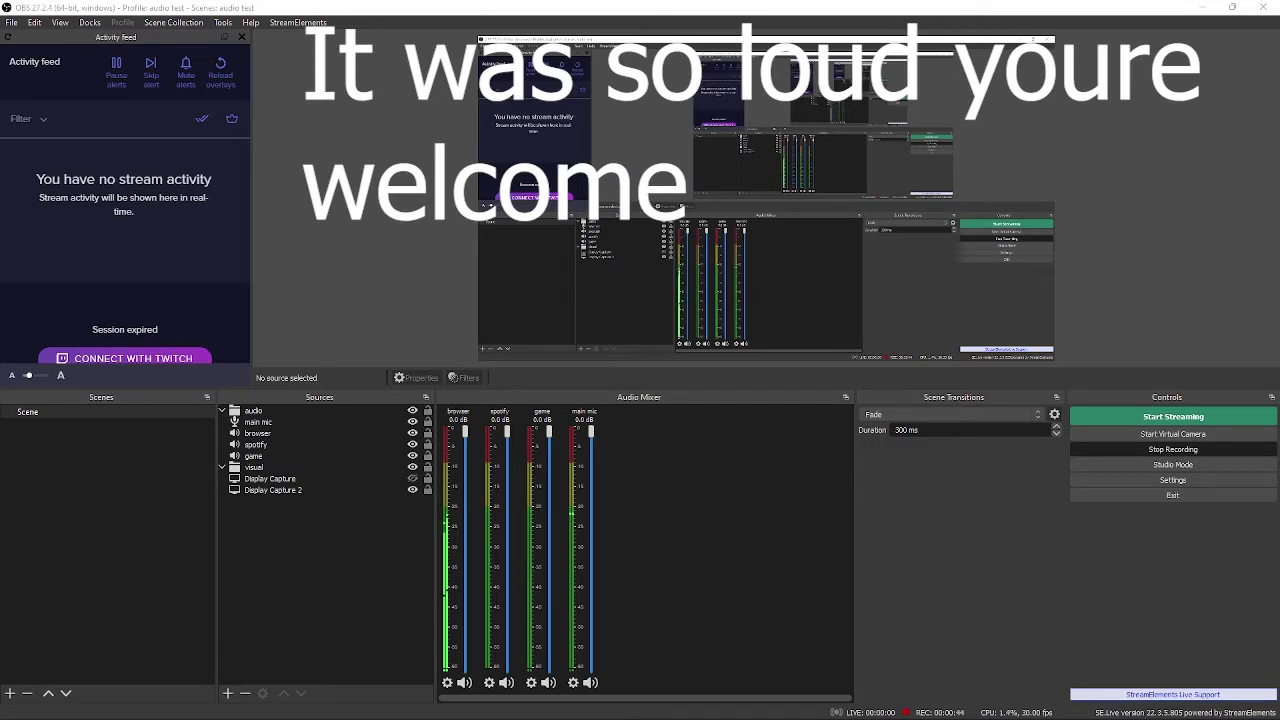
Lower the browser audio source fader to about -22.5 dB
{"action": "left_click_drag", "start_coordinate": [465, 427], "coordinate": [463, 561]}
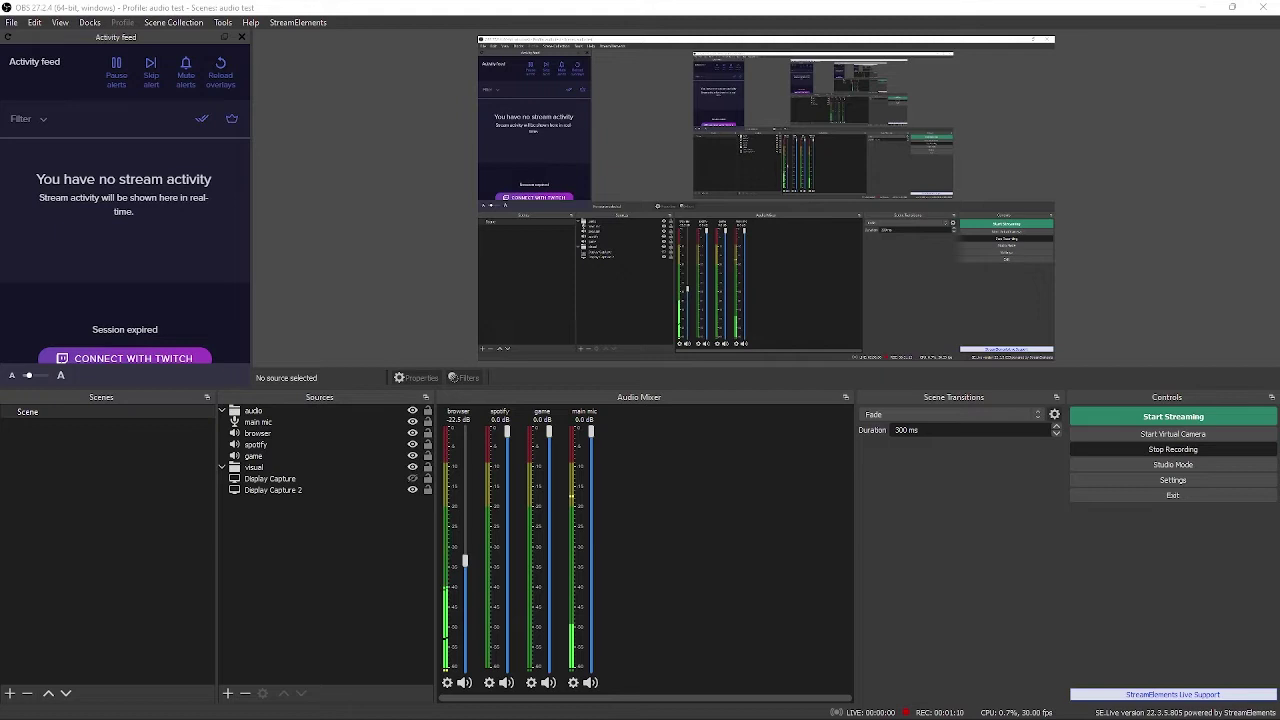
Drop Voicemeeter Potato's third virtual input from -12.0 dB toward -60 dB, then minimize it
{"action": "key", "text": "alt+Tab"}
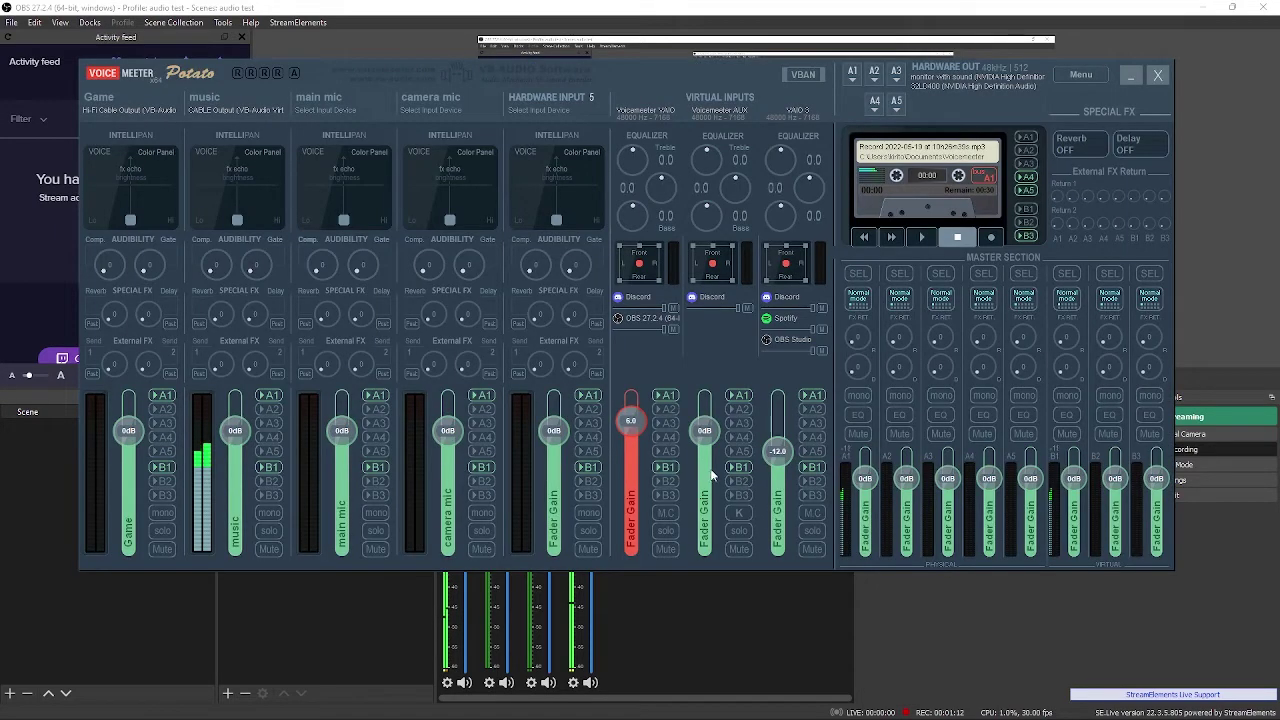
{"action": "scroll", "coordinate": [782, 452], "scroll_direction": "down", "scroll_amount": 16}
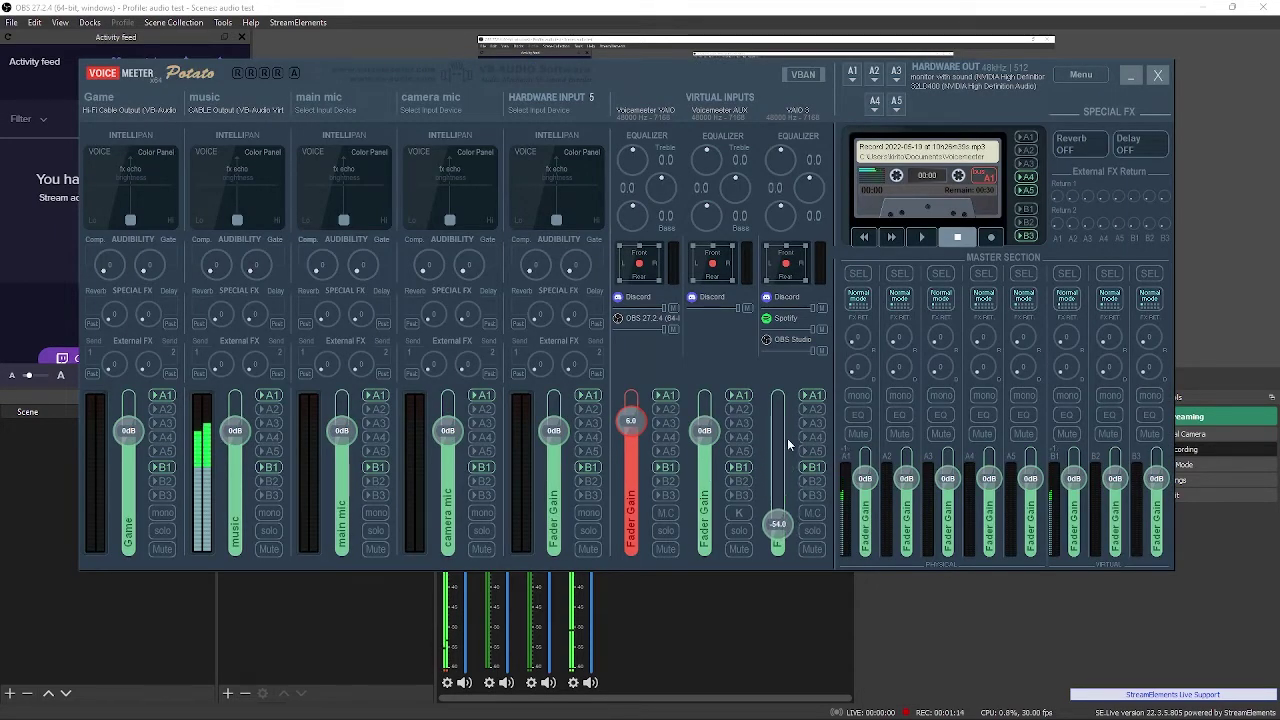
{"action": "left_click", "coordinate": [1157, 75]}
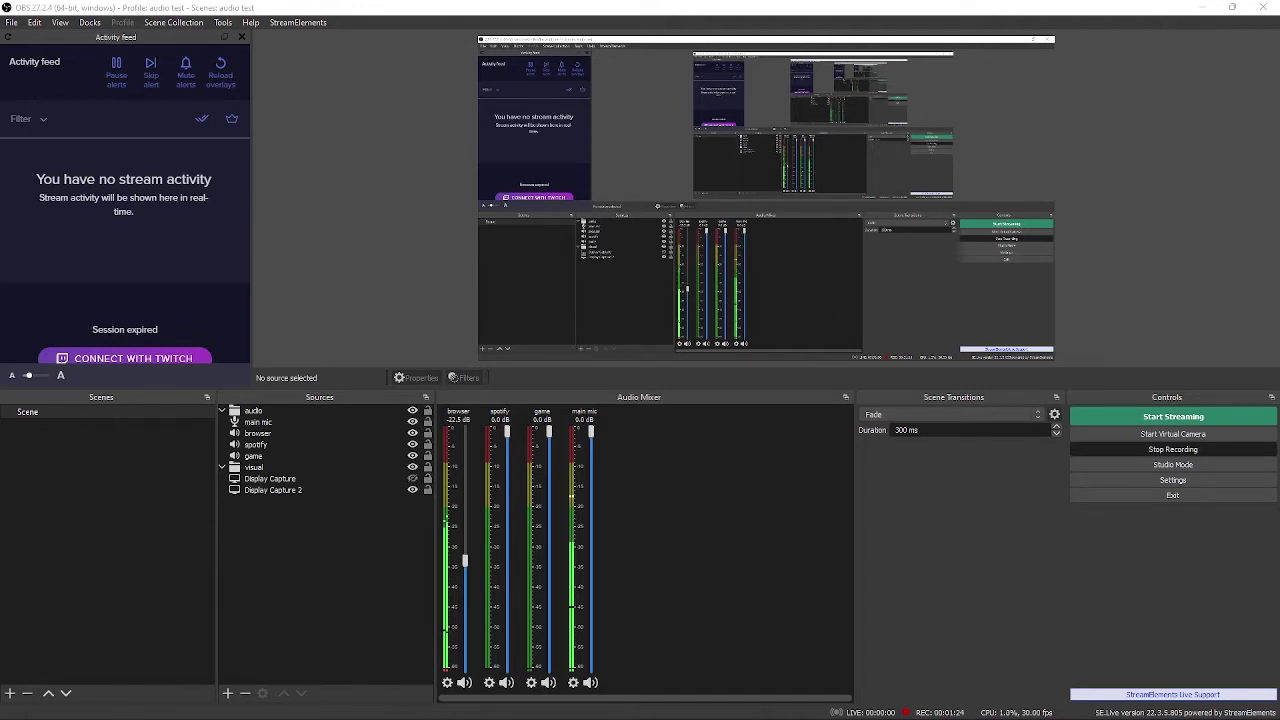
Lower browser to -48.1 dB and spotify to -42.7 dB, then stop recording with Ctrl+Shift+R
{"action": "left_click_drag", "start_coordinate": [464, 562], "coordinate": [464, 613]}
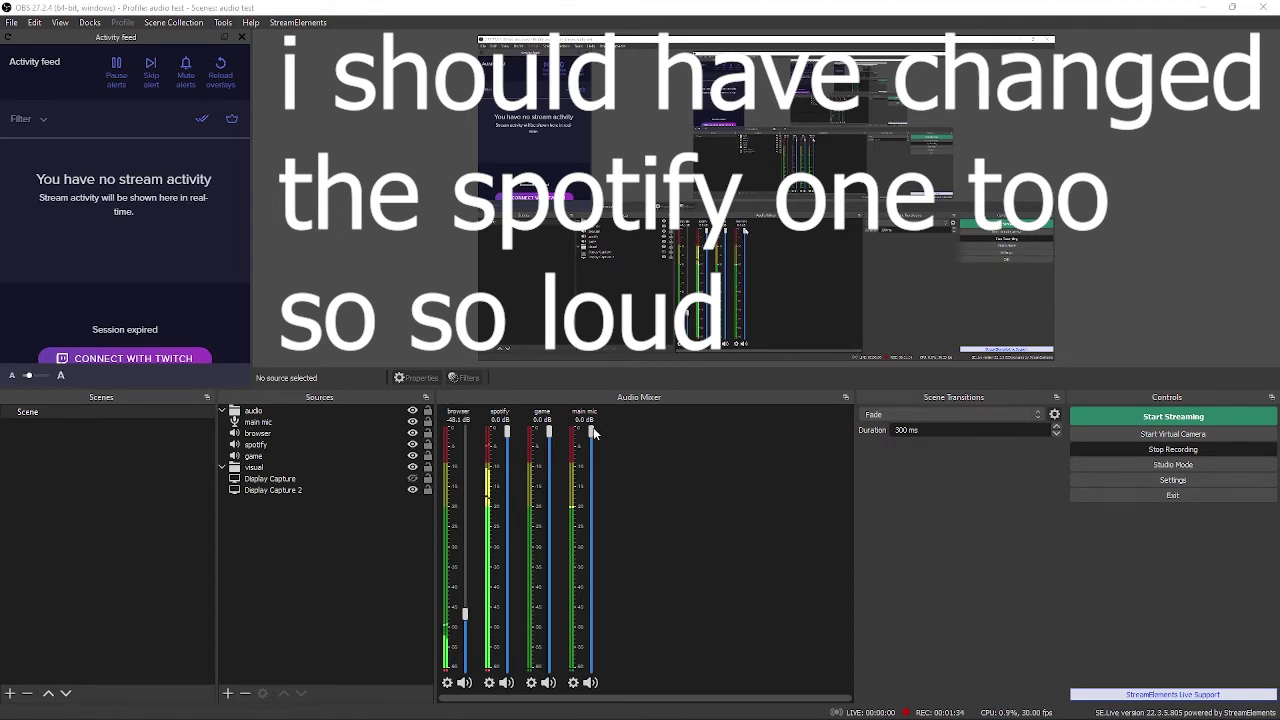
{"action": "left_click_drag", "start_coordinate": [506, 431], "coordinate": [507, 606]}
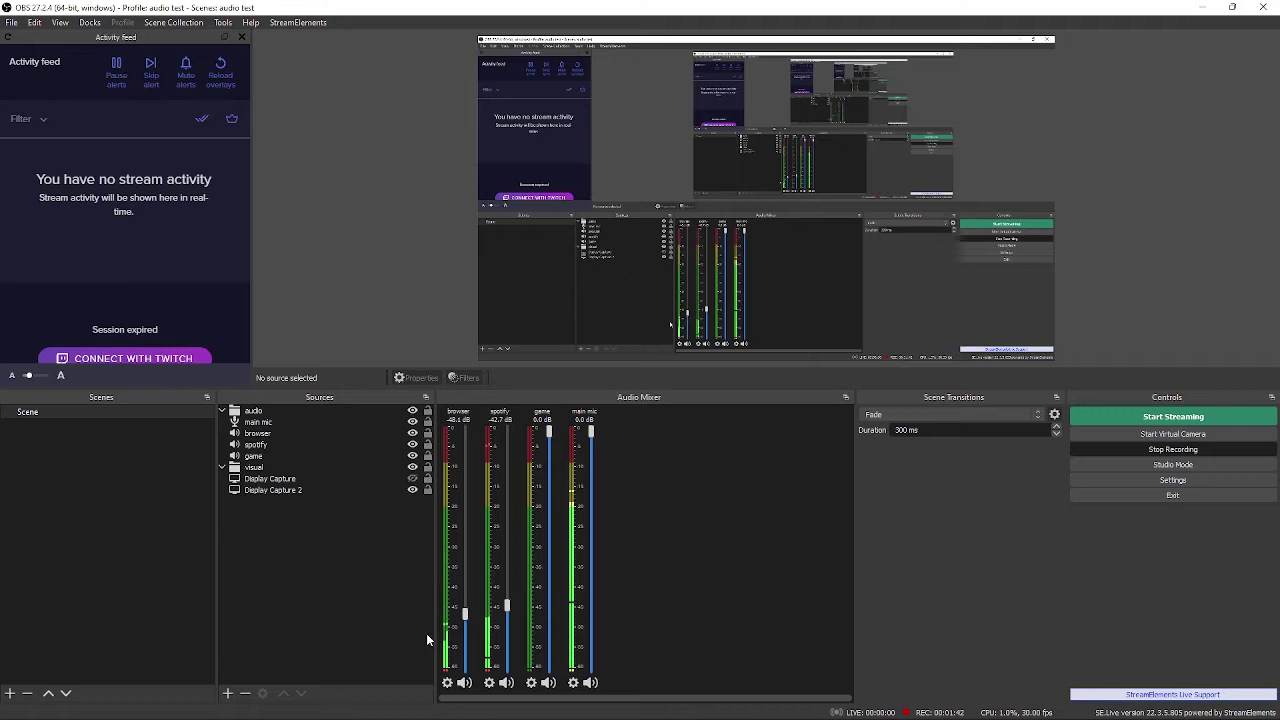
{"action": "mouse_move", "coordinate": [410, 716]}
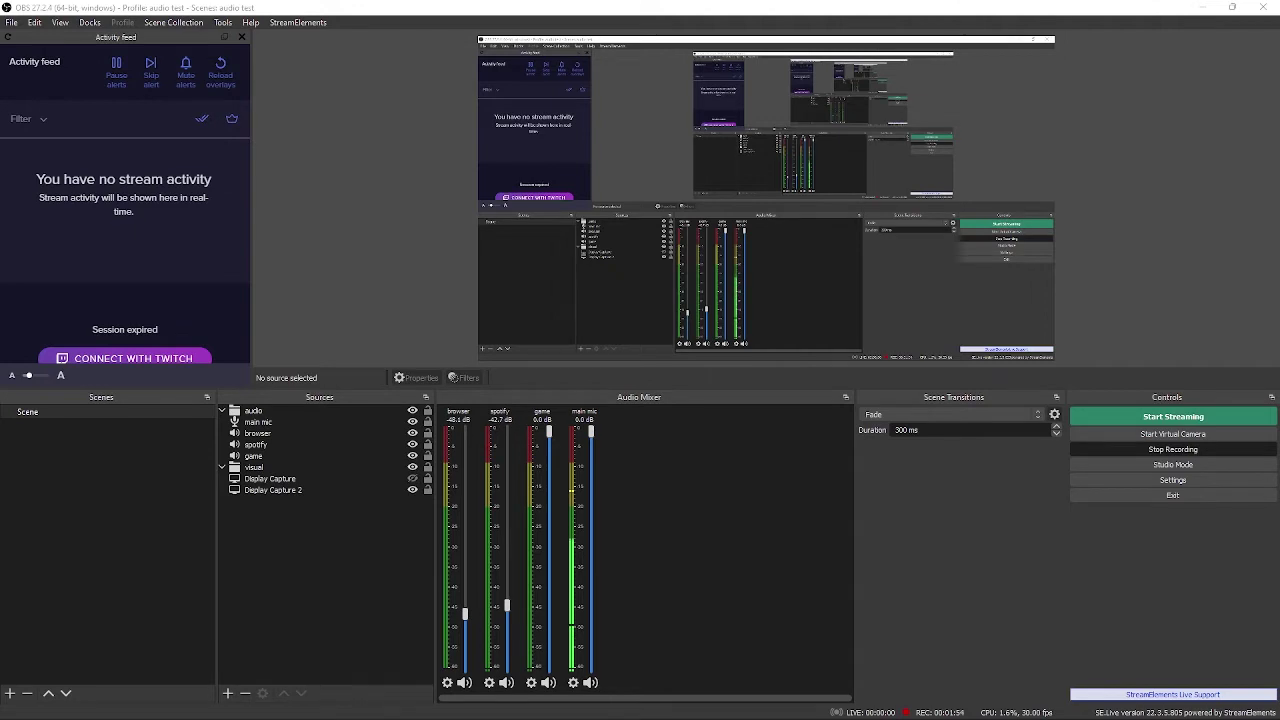
{"action": "key", "text": "ctrl+shift+r"}
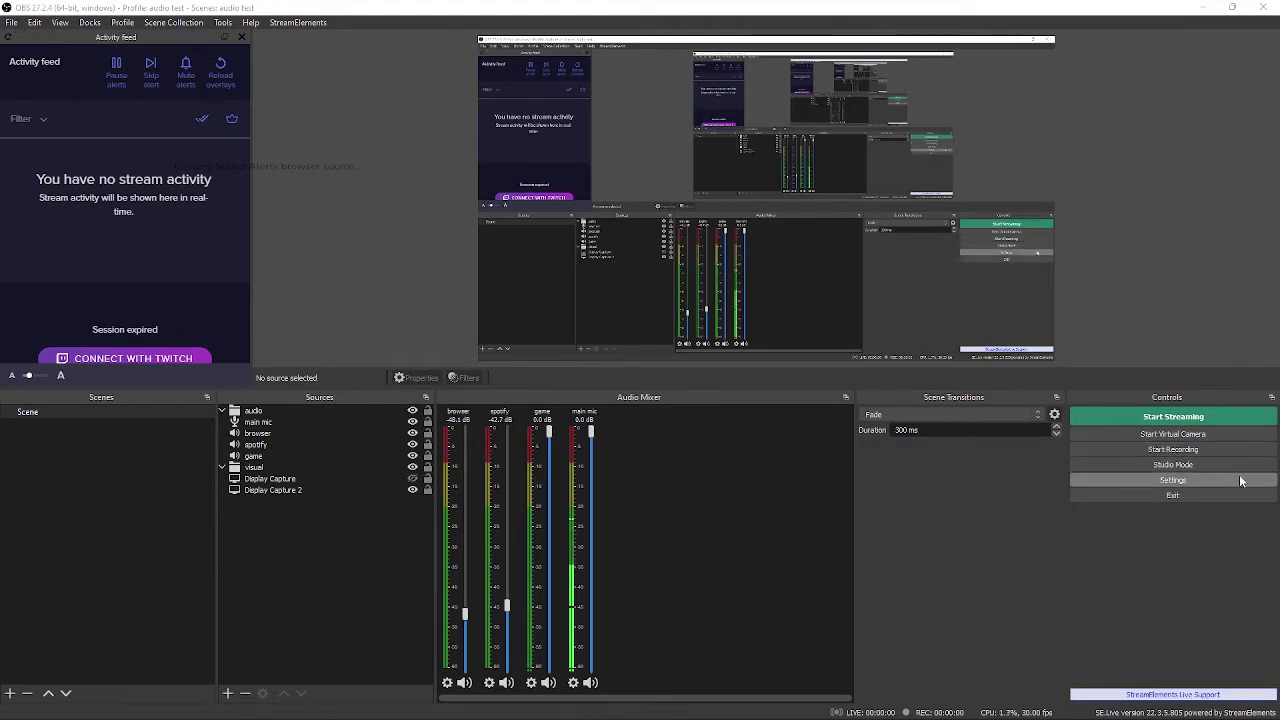
Open File > Settings on the Stream page, where Twitch is the service
{"action": "left_click", "coordinate": [12, 27]}
{"action": "left_click", "coordinate": [36, 78]}
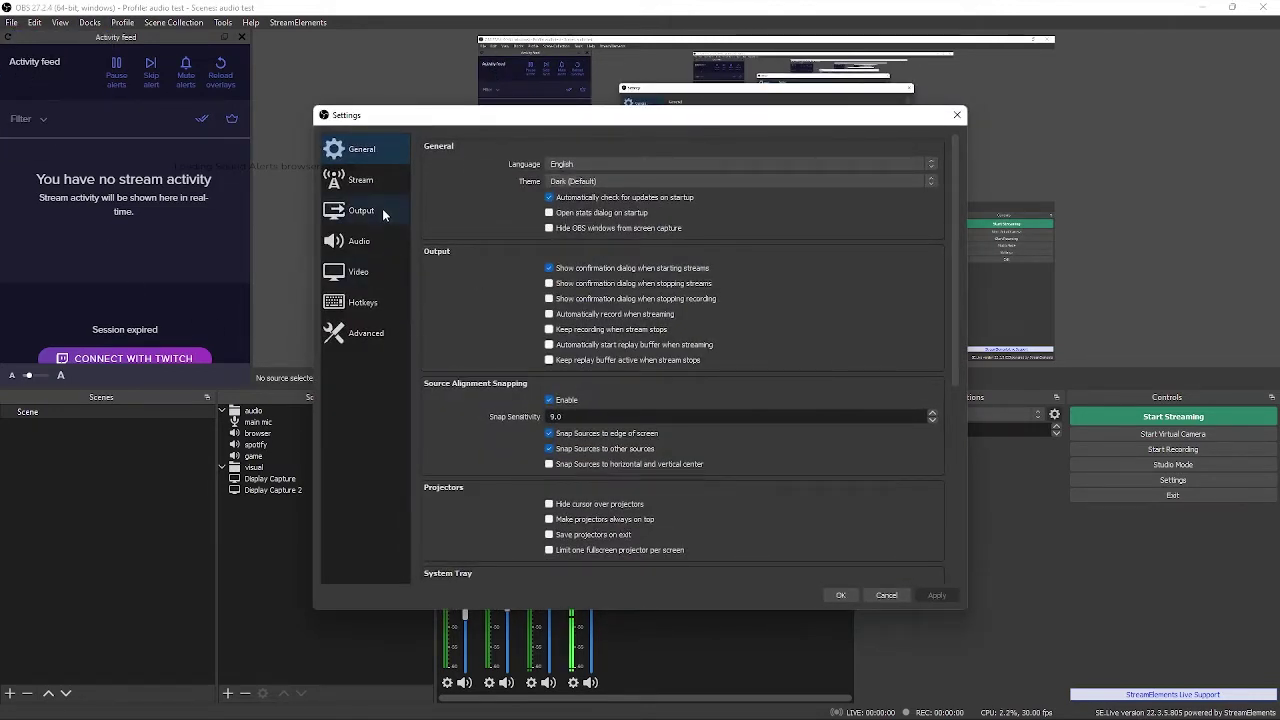
{"action": "left_click", "coordinate": [375, 182]}
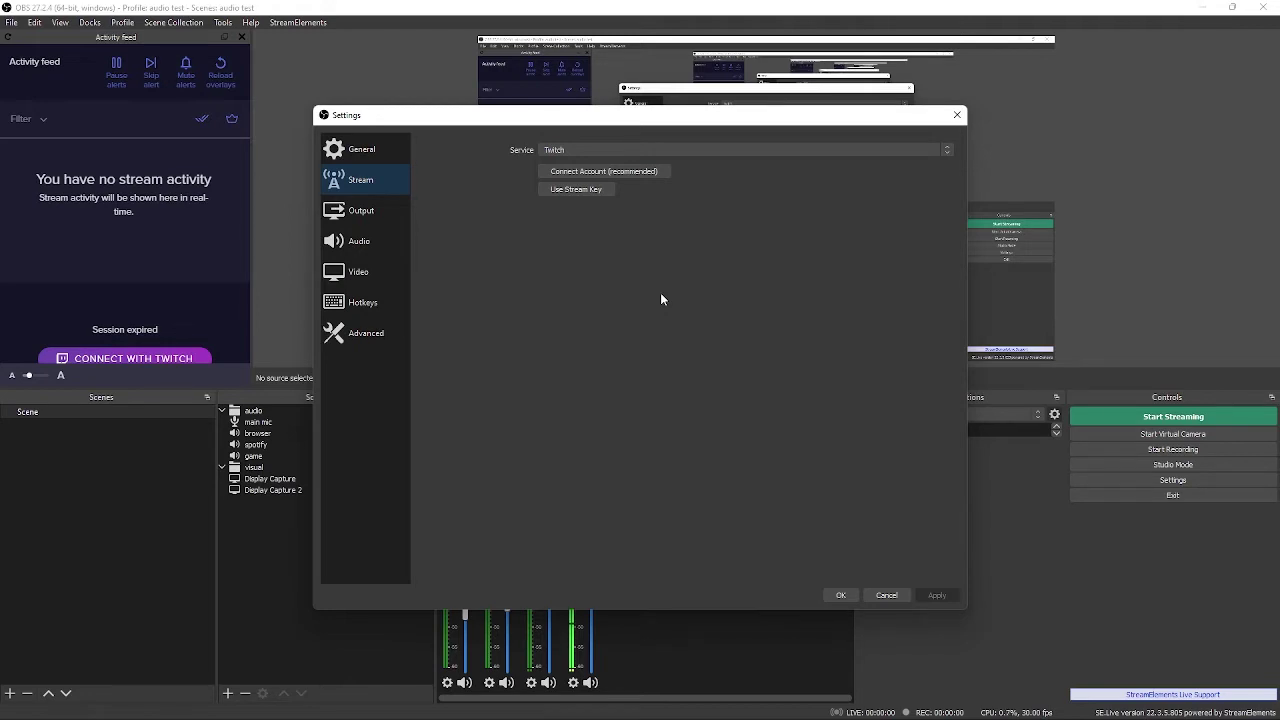
Connect the Twitch account via Connect Account, then go to the Output page
{"action": "left_click", "coordinate": [612, 172]}
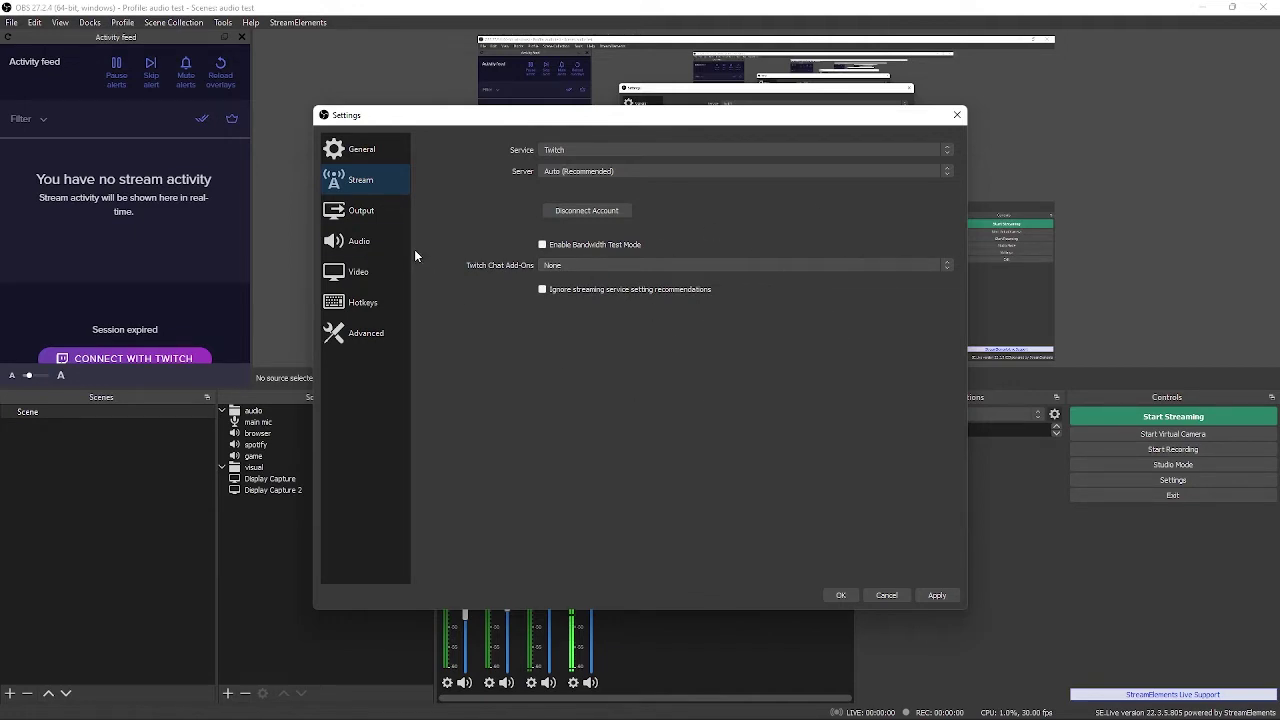
{"action": "left_click", "coordinate": [387, 218]}
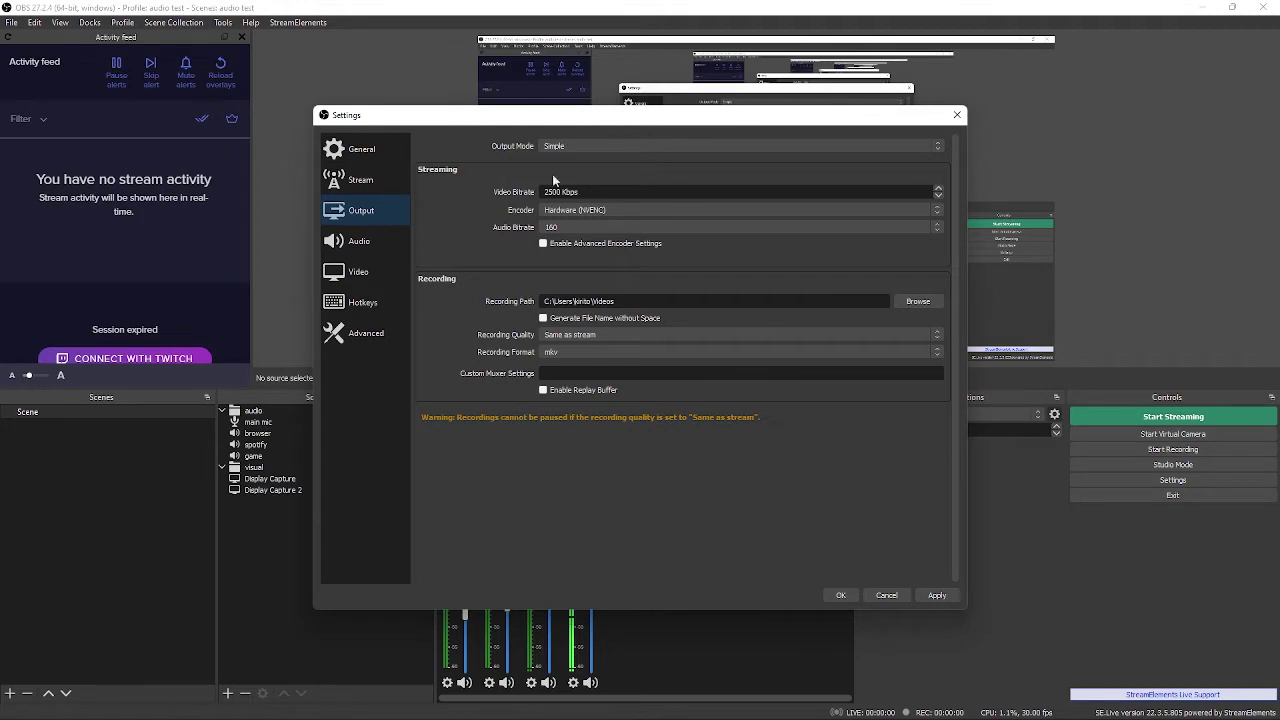
Set Output Mode to Advanced and enable the Twitch VOD Track on audio track 2
{"action": "left_click", "coordinate": [601, 145]}
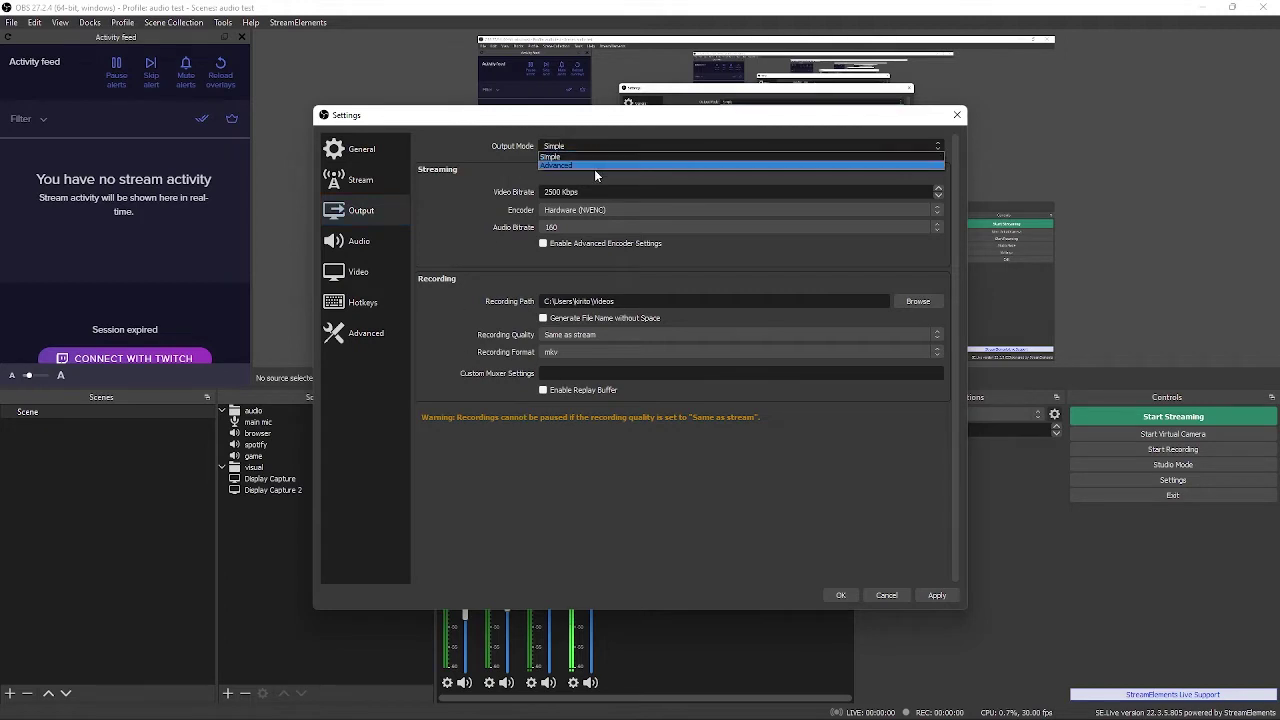
{"action": "left_click", "coordinate": [589, 164]}
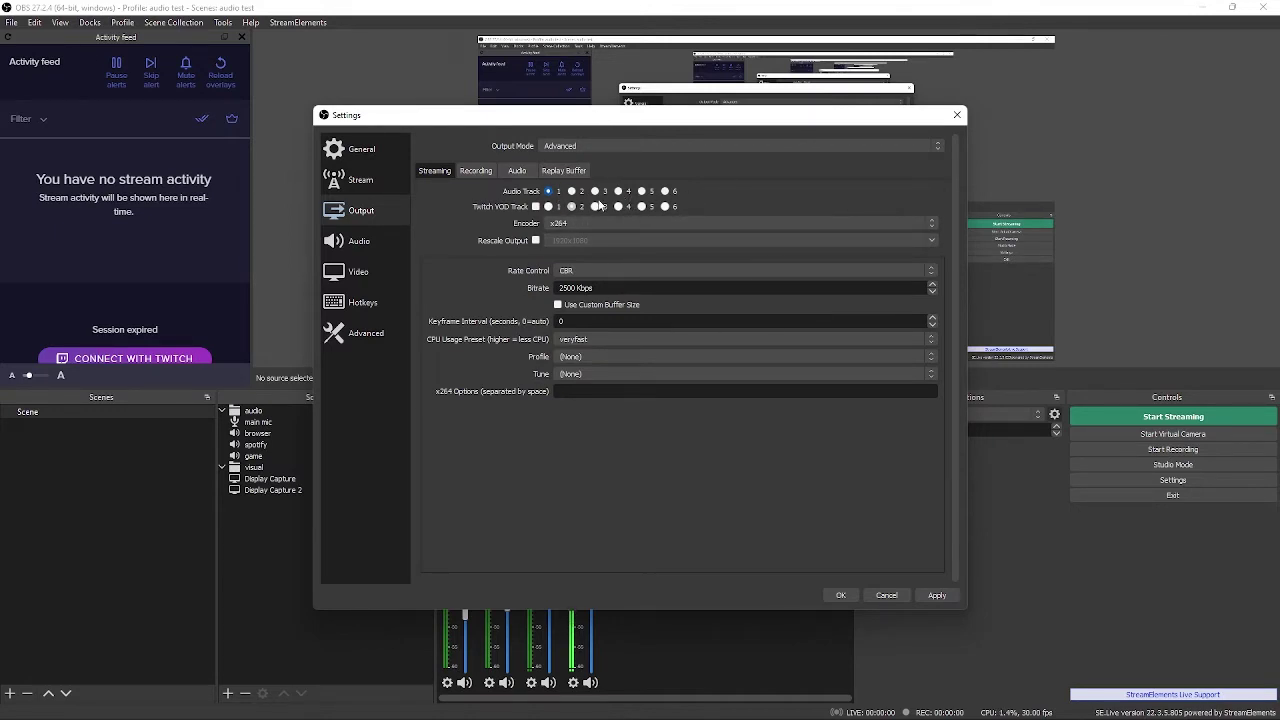
{"action": "left_click", "coordinate": [537, 207]}
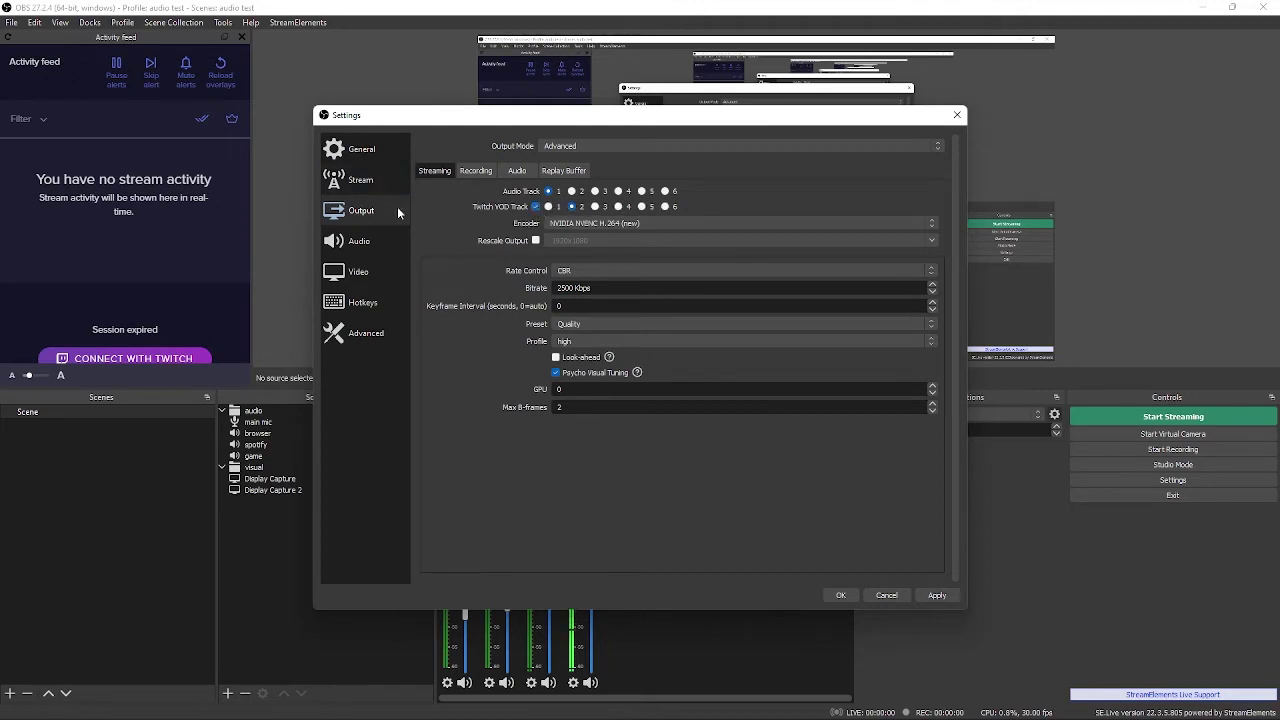
{"action": "left_click", "coordinate": [595, 206]}
{"action": "left_click", "coordinate": [571, 207]}
{"action": "left_click", "coordinate": [618, 207]}
{"action": "left_click", "coordinate": [642, 207]}
{"action": "left_click", "coordinate": [665, 207]}
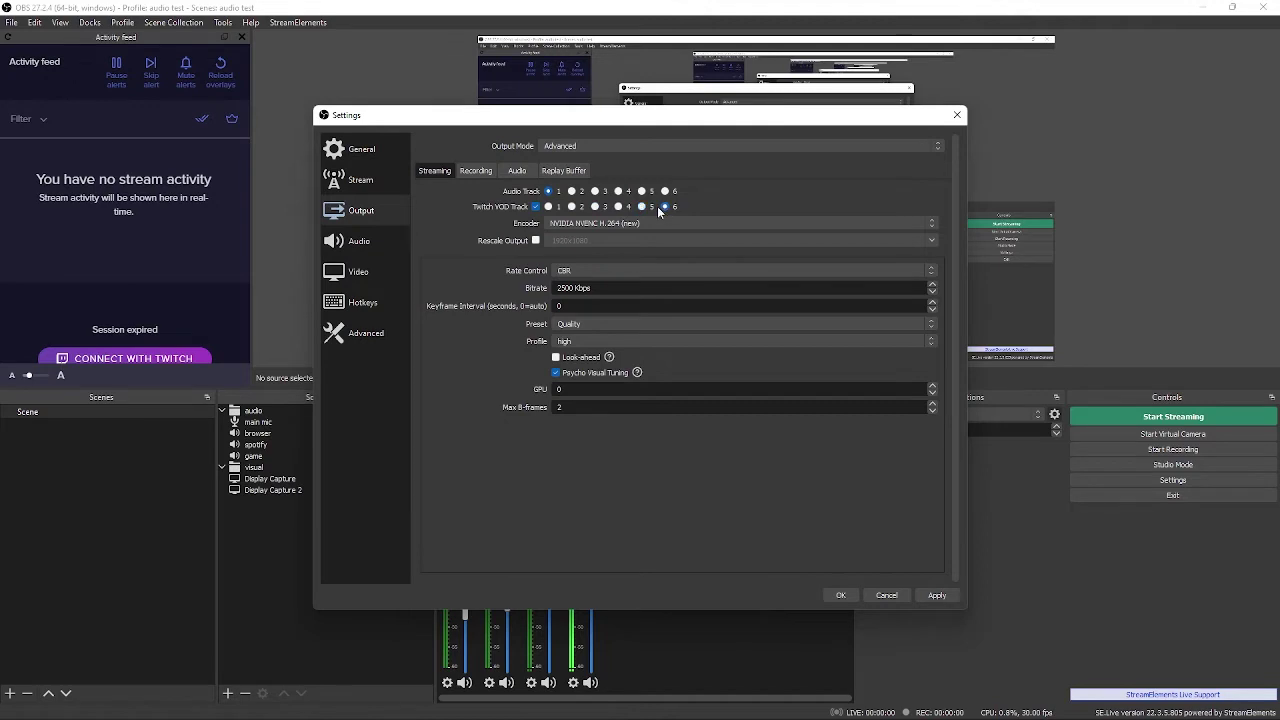
{"action": "left_click", "coordinate": [573, 207]}
{"action": "left_click", "coordinate": [479, 172]}
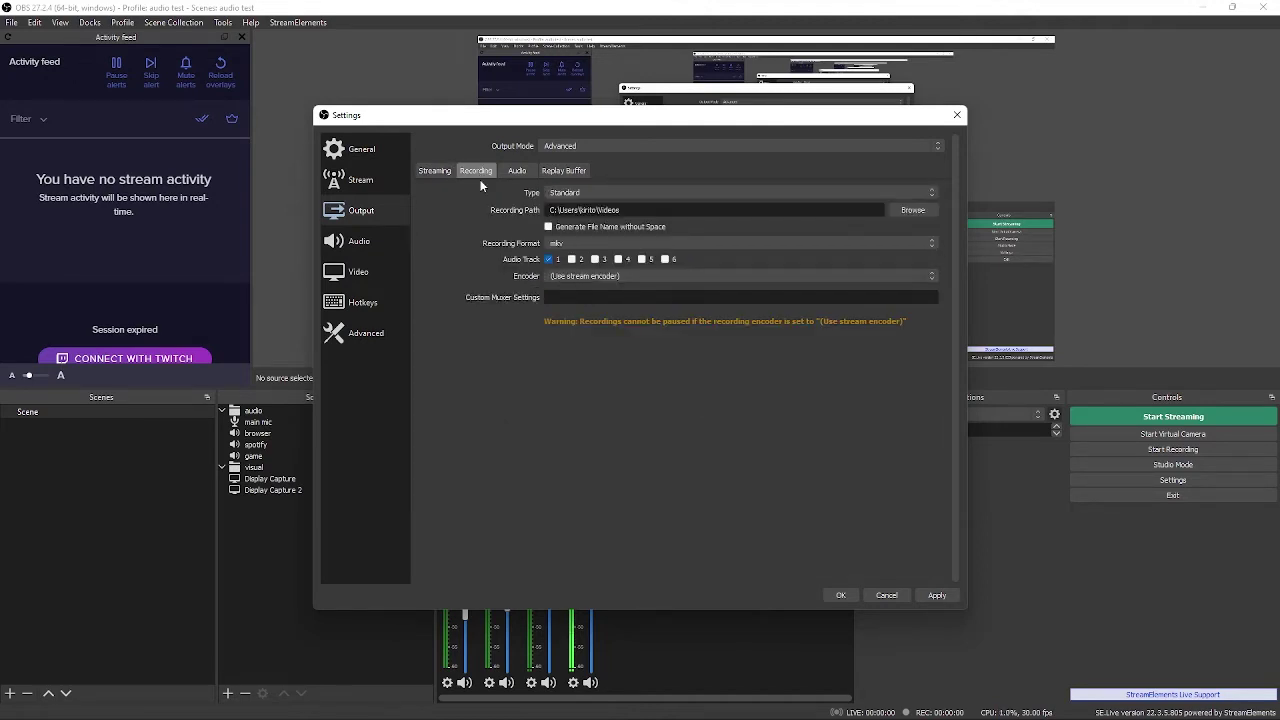
Make recordings use only audio track 3, unticking track 1
{"action": "left_click", "coordinate": [573, 260]}
{"action": "left_click", "coordinate": [596, 260]}
{"action": "left_click", "coordinate": [572, 260]}
{"action": "left_click", "coordinate": [548, 259]}
{"action": "left_click", "coordinate": [517, 171]}
{"action": "left_click", "coordinate": [476, 171]}
Review the Track 6 audio bitrate and Replay Buffer options unchanged, returning to Streaming
{"action": "left_click", "coordinate": [514, 172]}
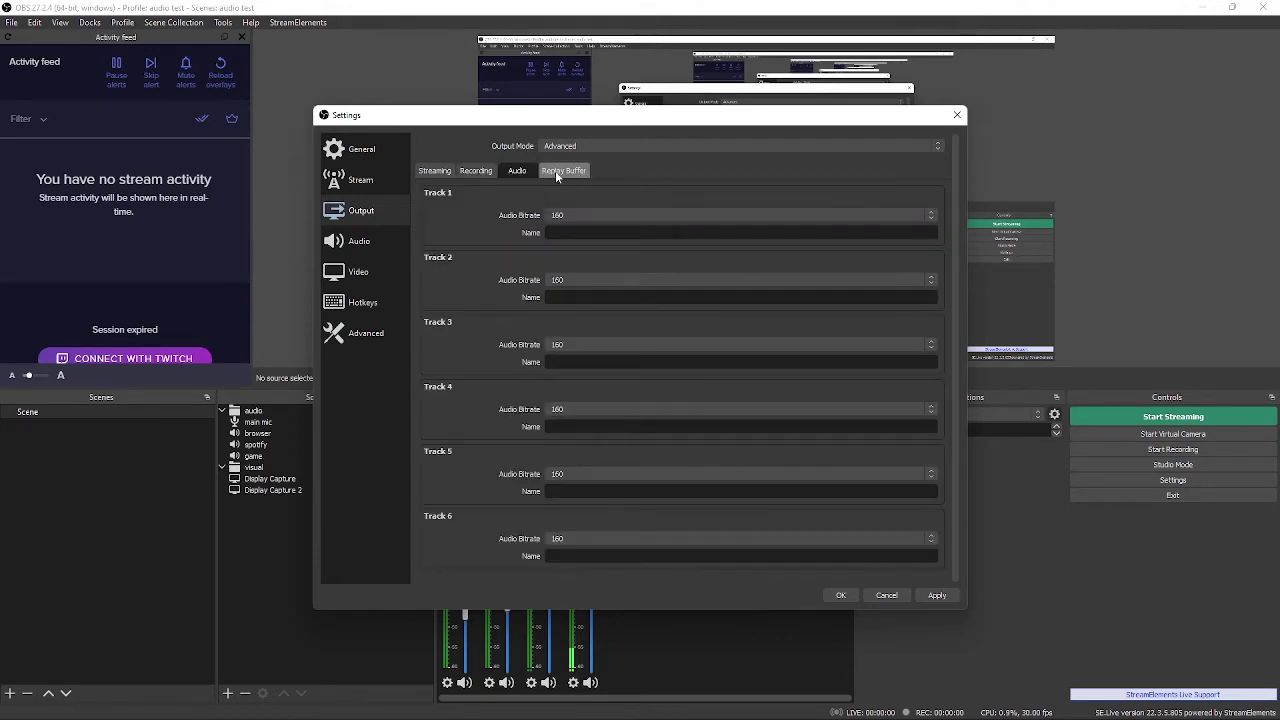
{"action": "left_click", "coordinate": [556, 537]}
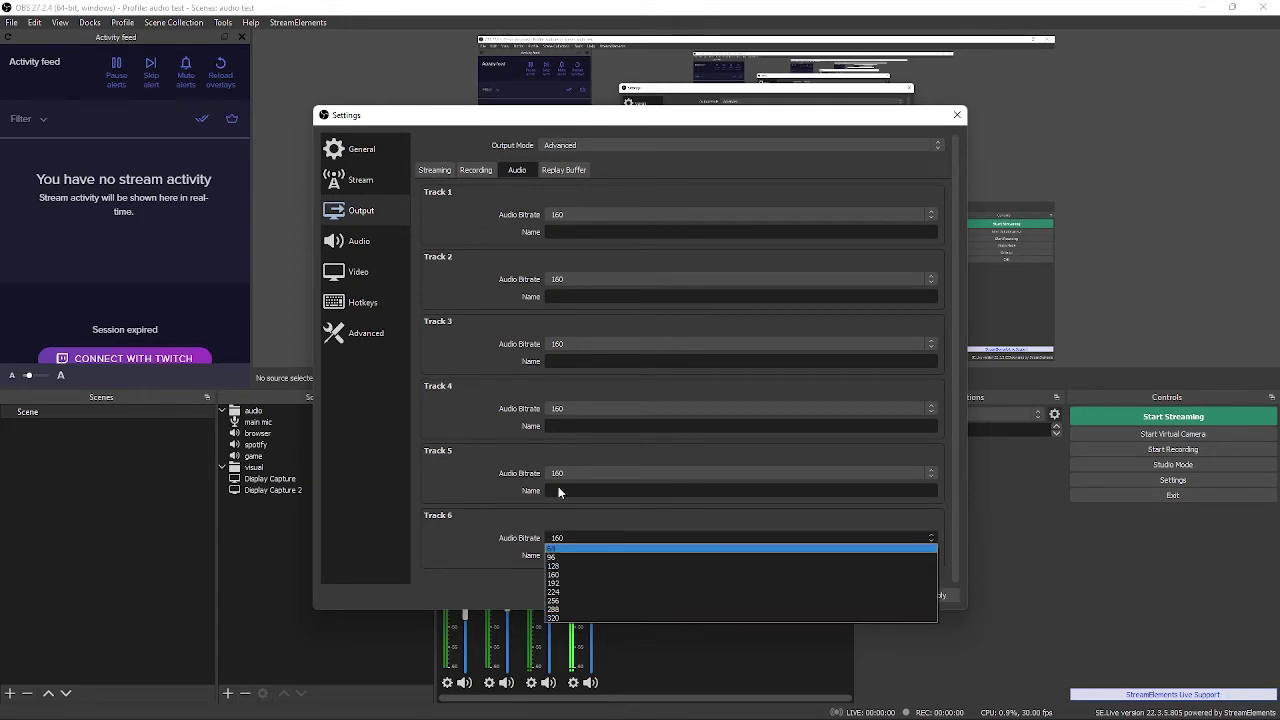
{"action": "left_click", "coordinate": [582, 537]}
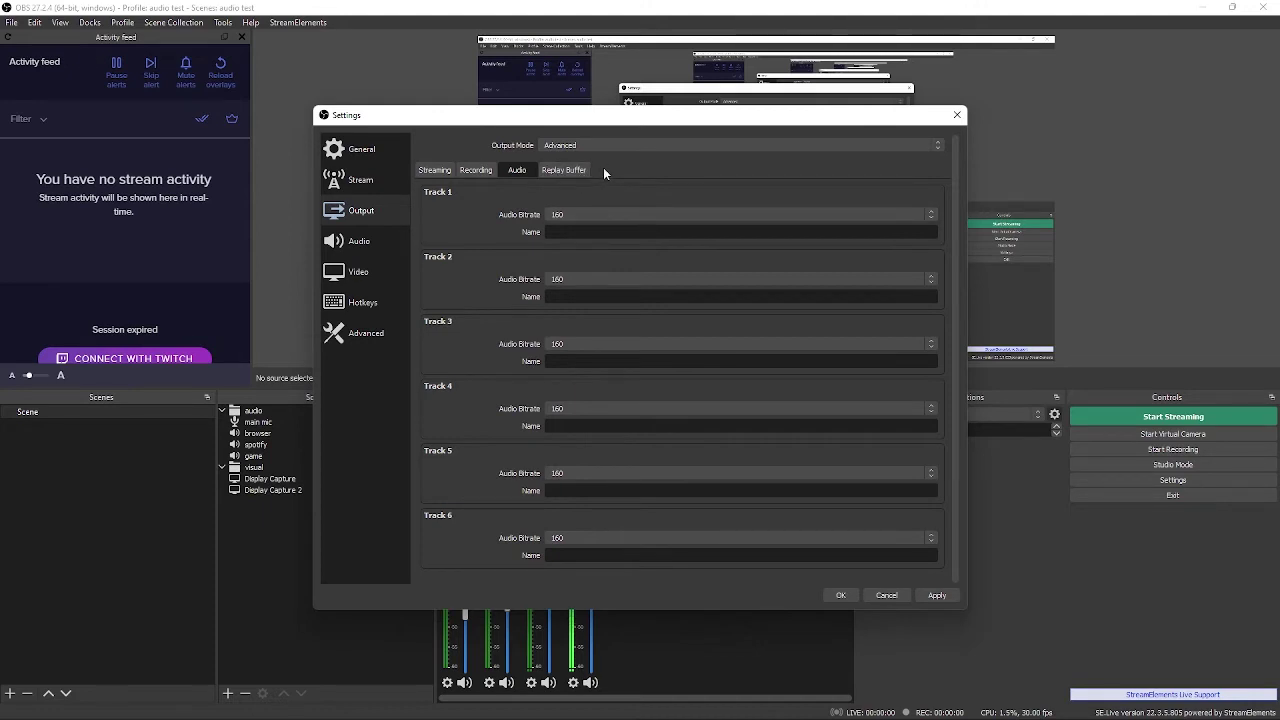
{"action": "left_click", "coordinate": [578, 168]}
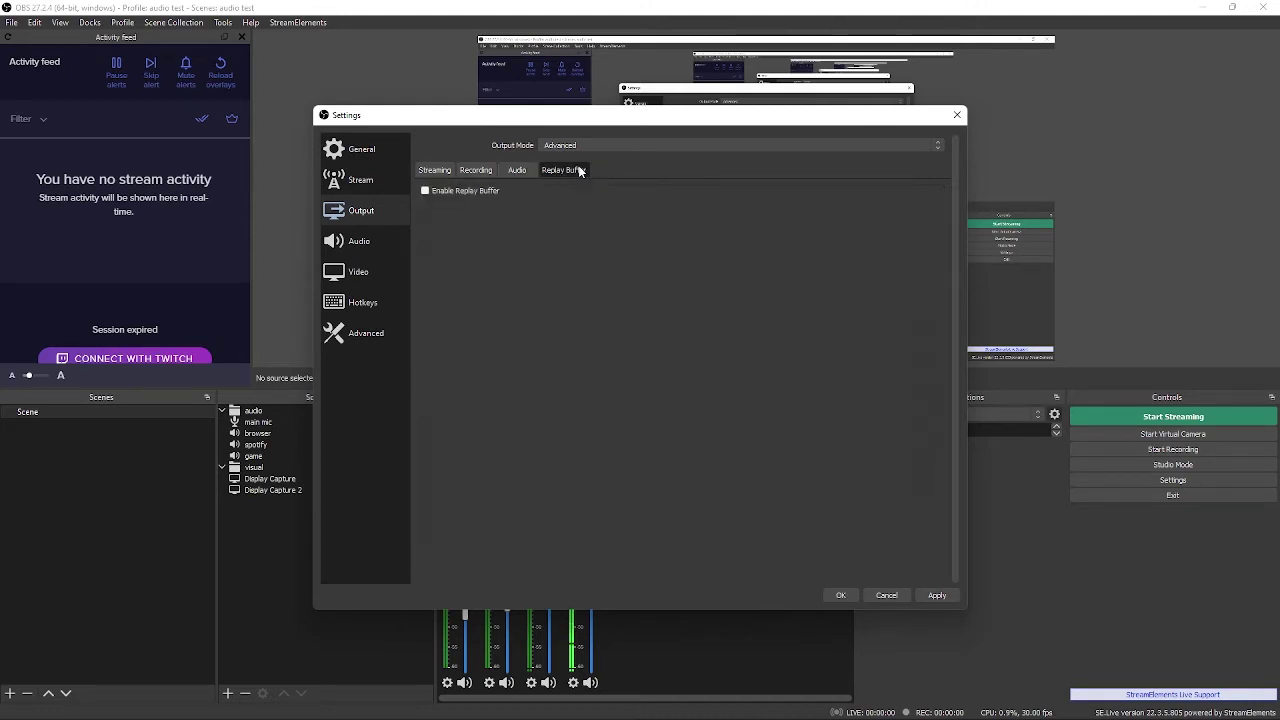
{"action": "left_click", "coordinate": [436, 170]}
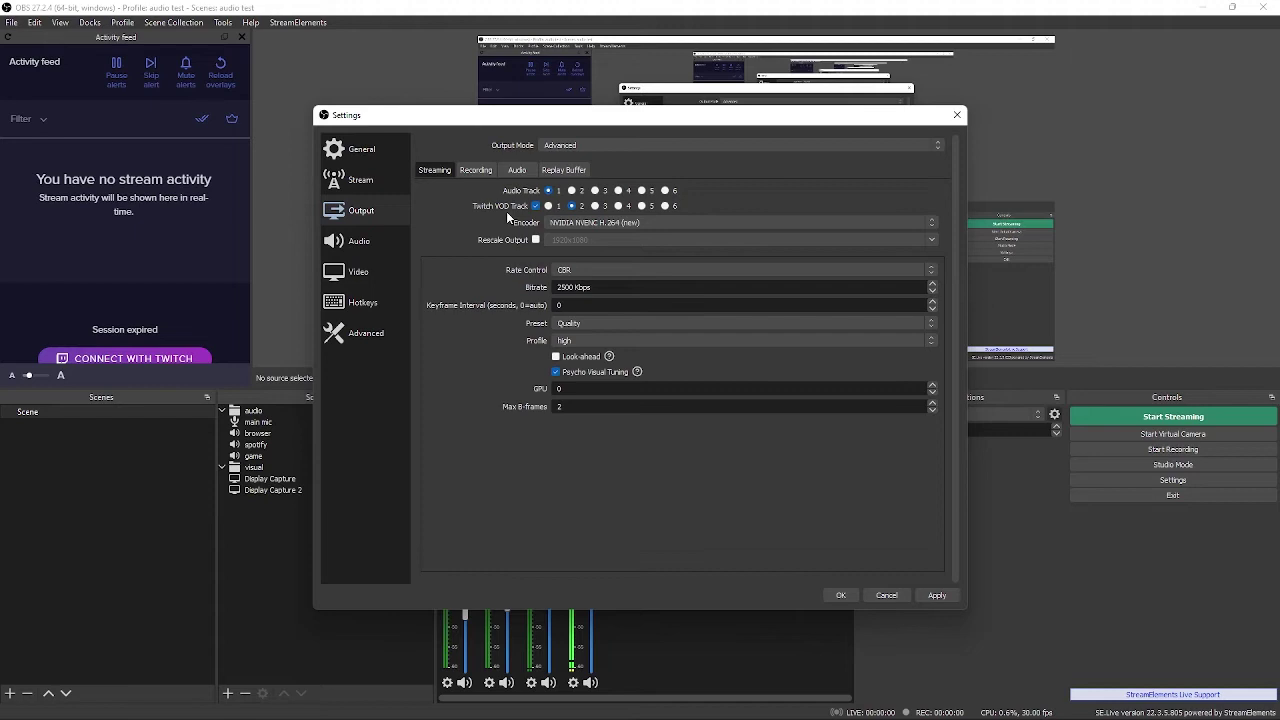
Apply the new output settings and close the Settings dialog
{"action": "left_click", "coordinate": [923, 596]}
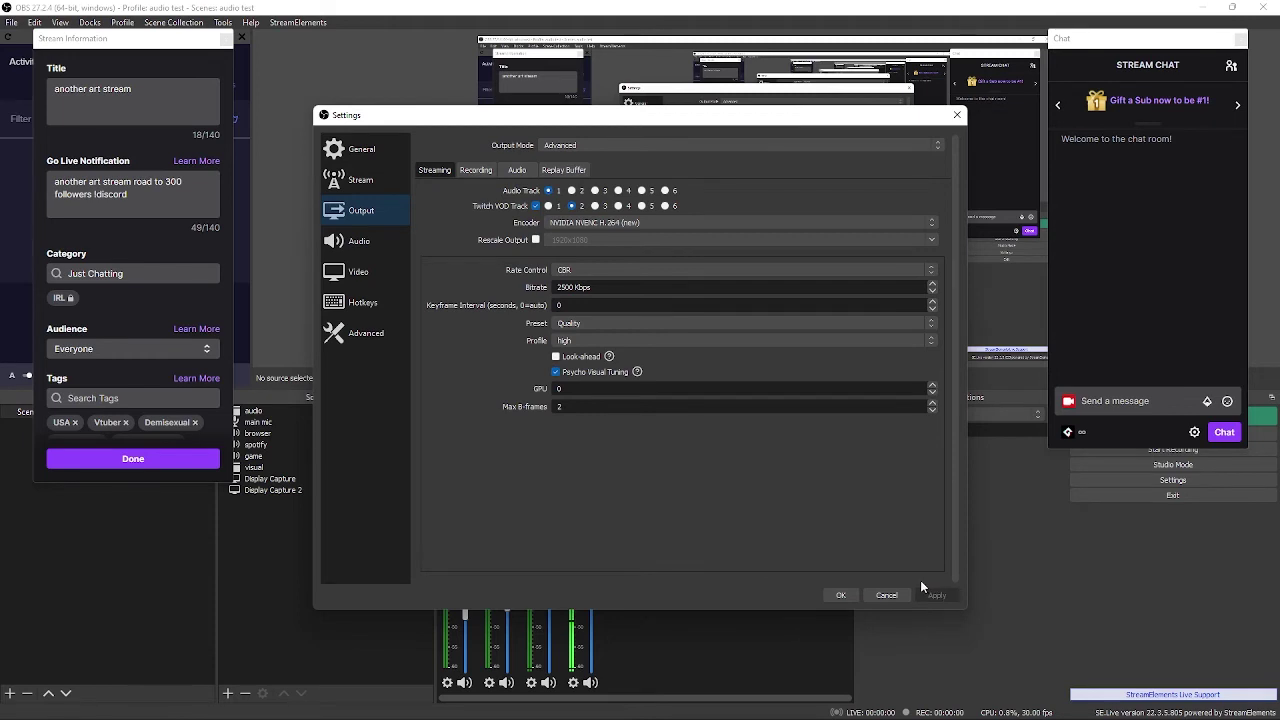
{"action": "left_click", "coordinate": [957, 115]}
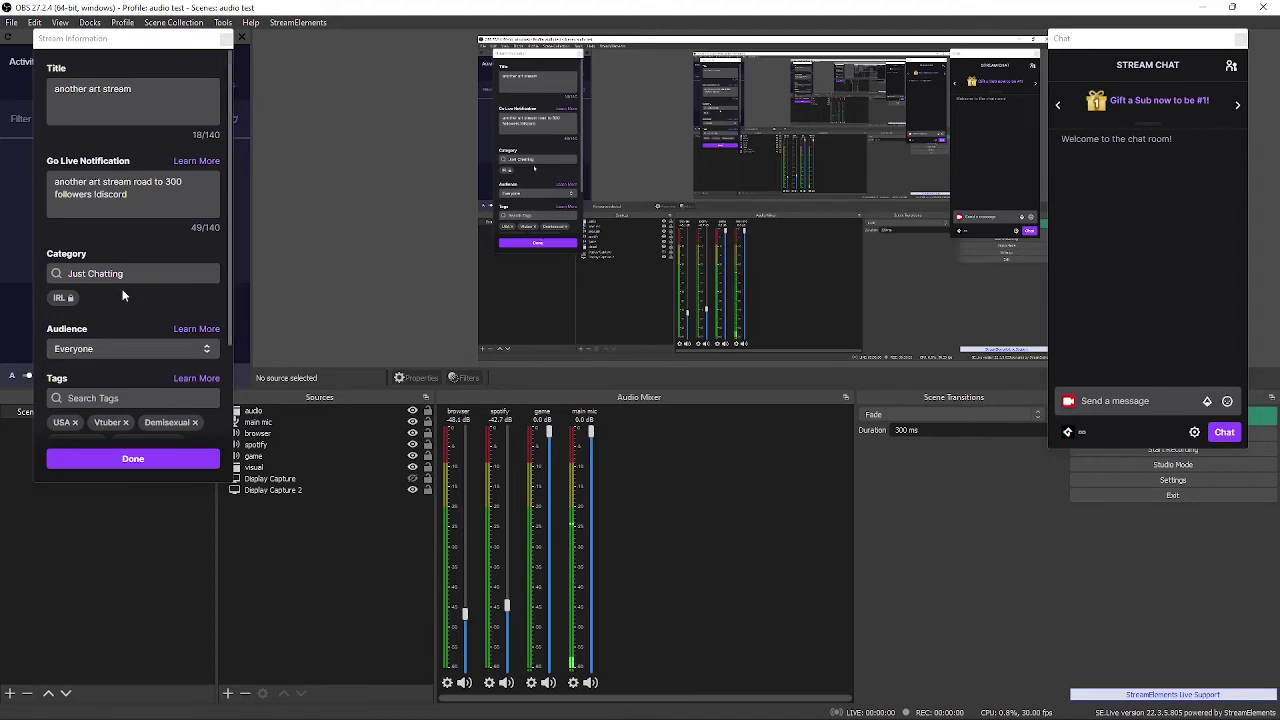
{"action": "scroll", "coordinate": [150, 380], "scroll_direction": "down", "scroll_amount": 3}
Close the Stream Information and Chat docks, confirming each closing notice
{"action": "left_click", "coordinate": [160, 458]}
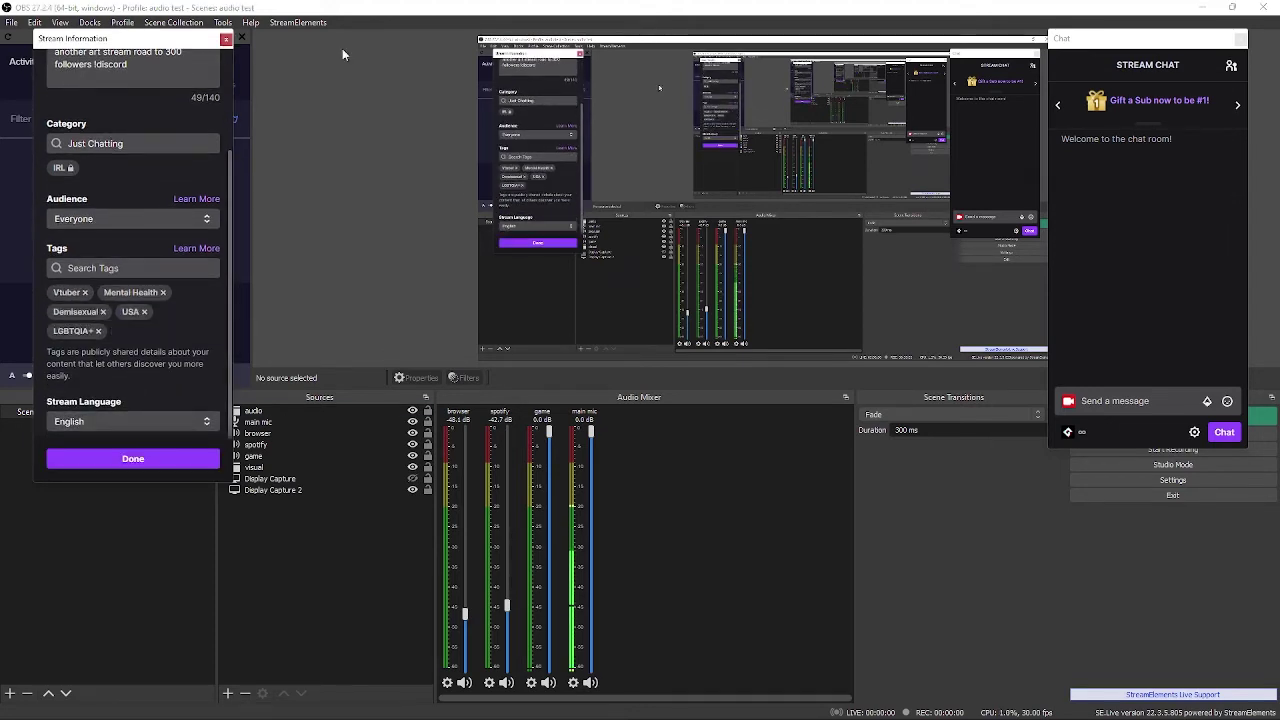
{"action": "left_click", "coordinate": [226, 39]}
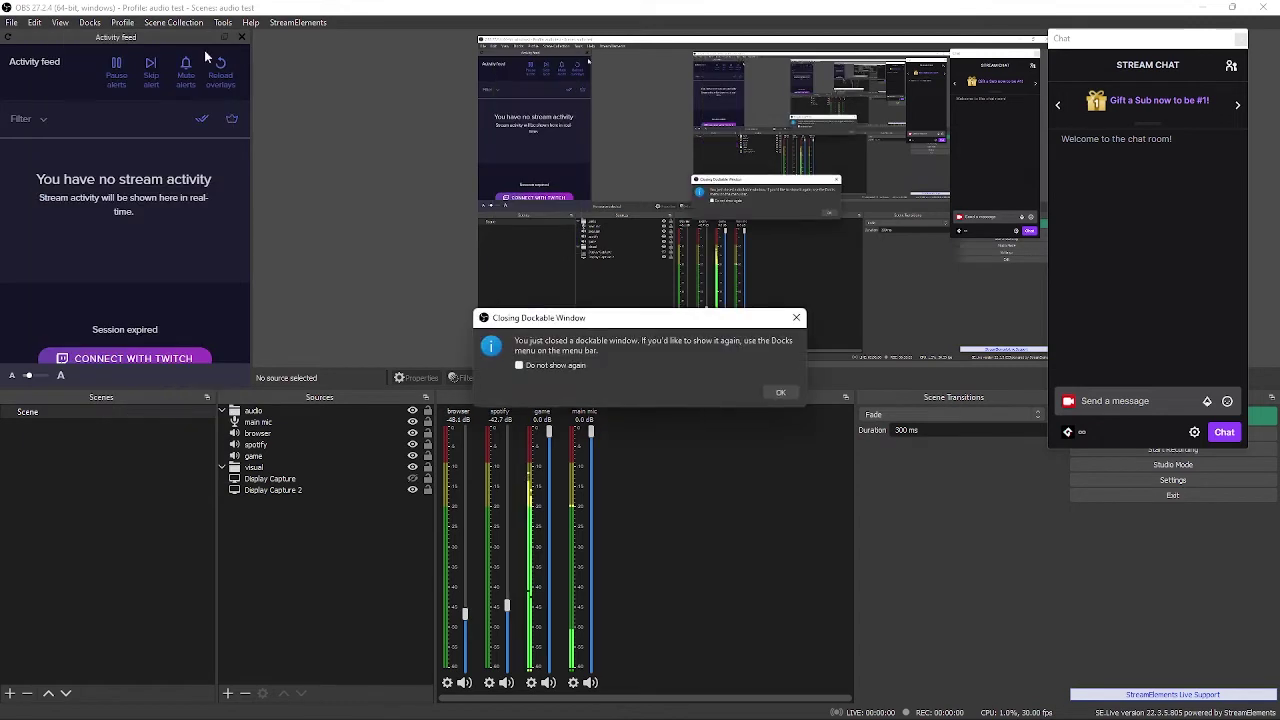
{"action": "left_click", "coordinate": [777, 394]}
{"action": "left_click", "coordinate": [1240, 38]}
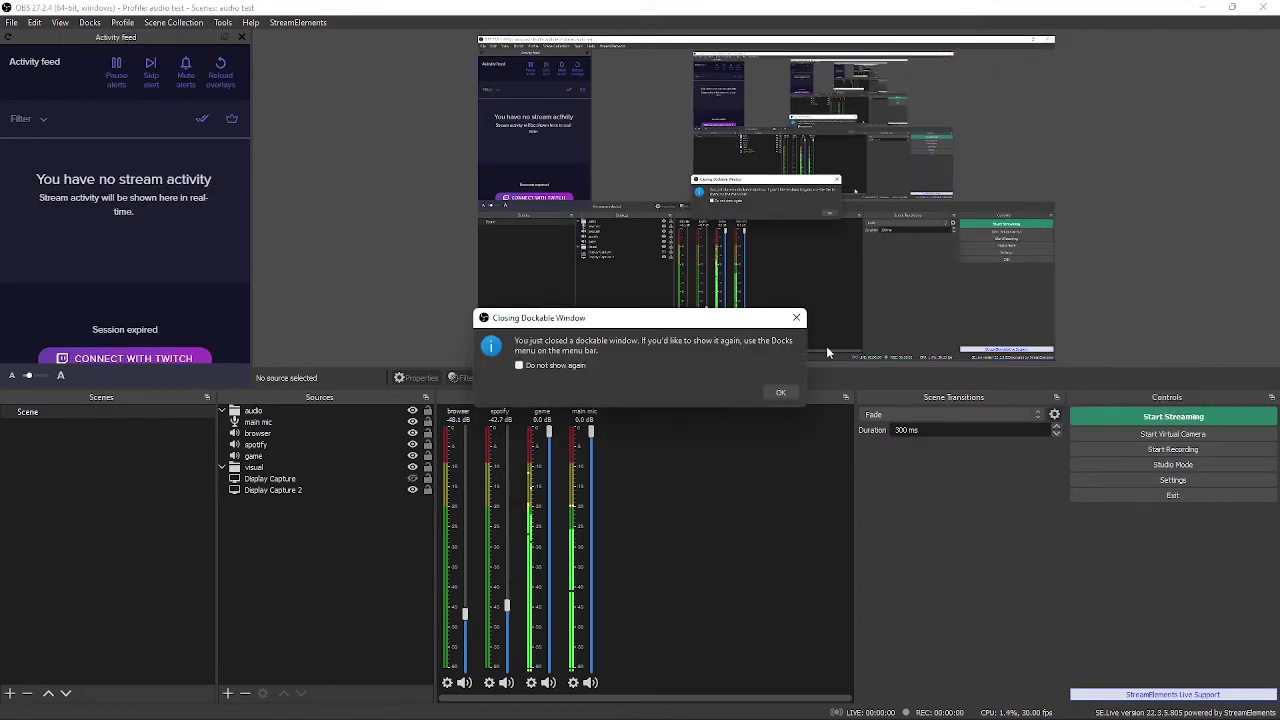
{"action": "left_click", "coordinate": [779, 392]}
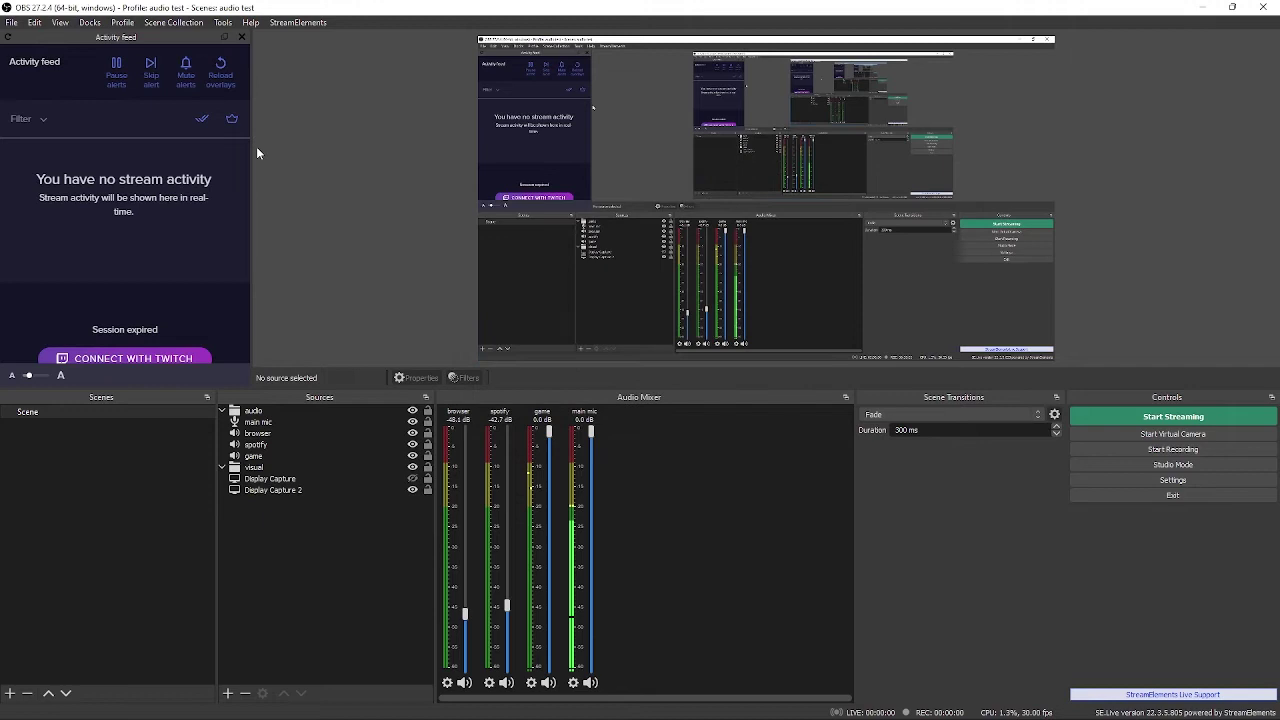
{"action": "left_click", "coordinate": [90, 22]}
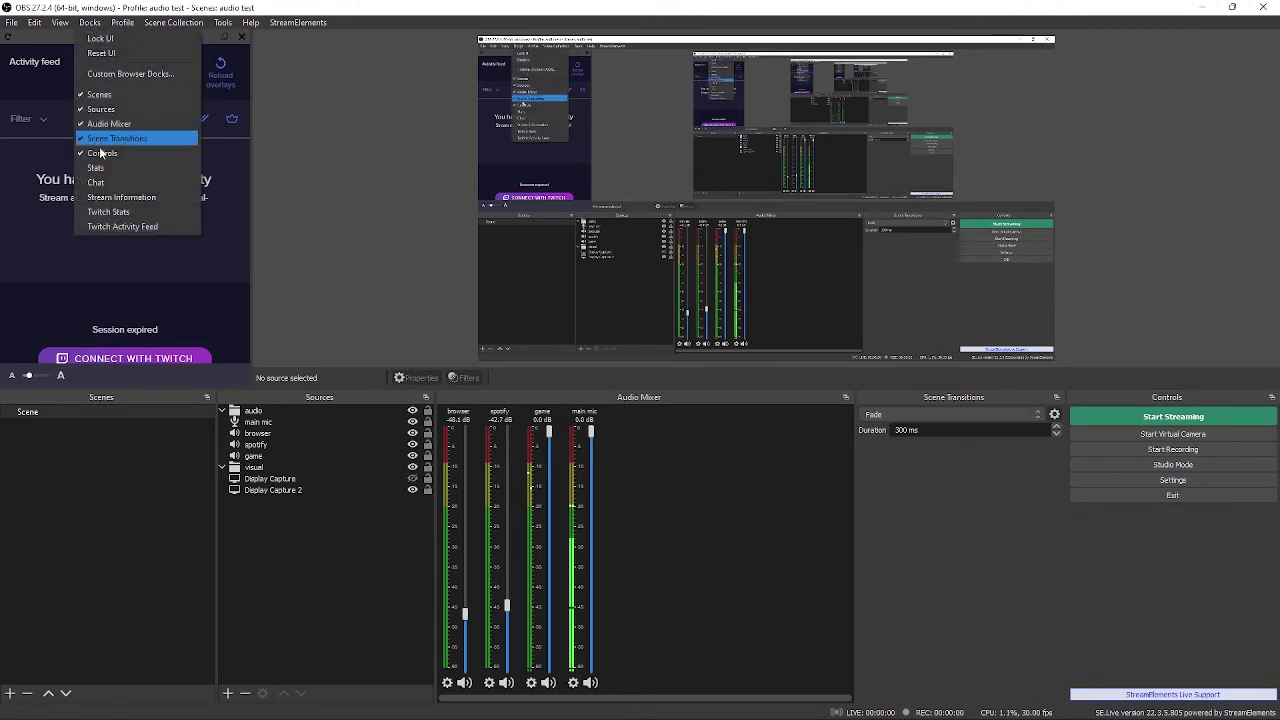
{"action": "left_click", "coordinate": [147, 532]}
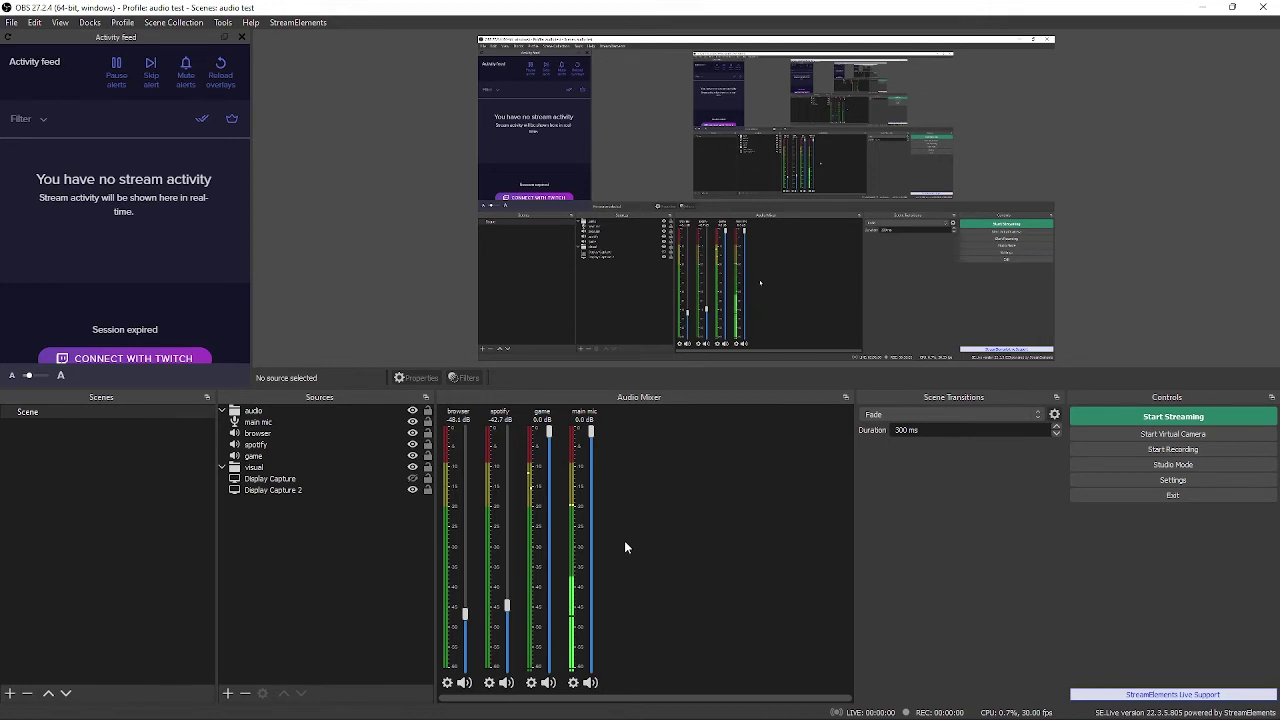
Open Advanced Audio Properties for all sources from the Audio Mixer
{"action": "right_click", "coordinate": [691, 545]}
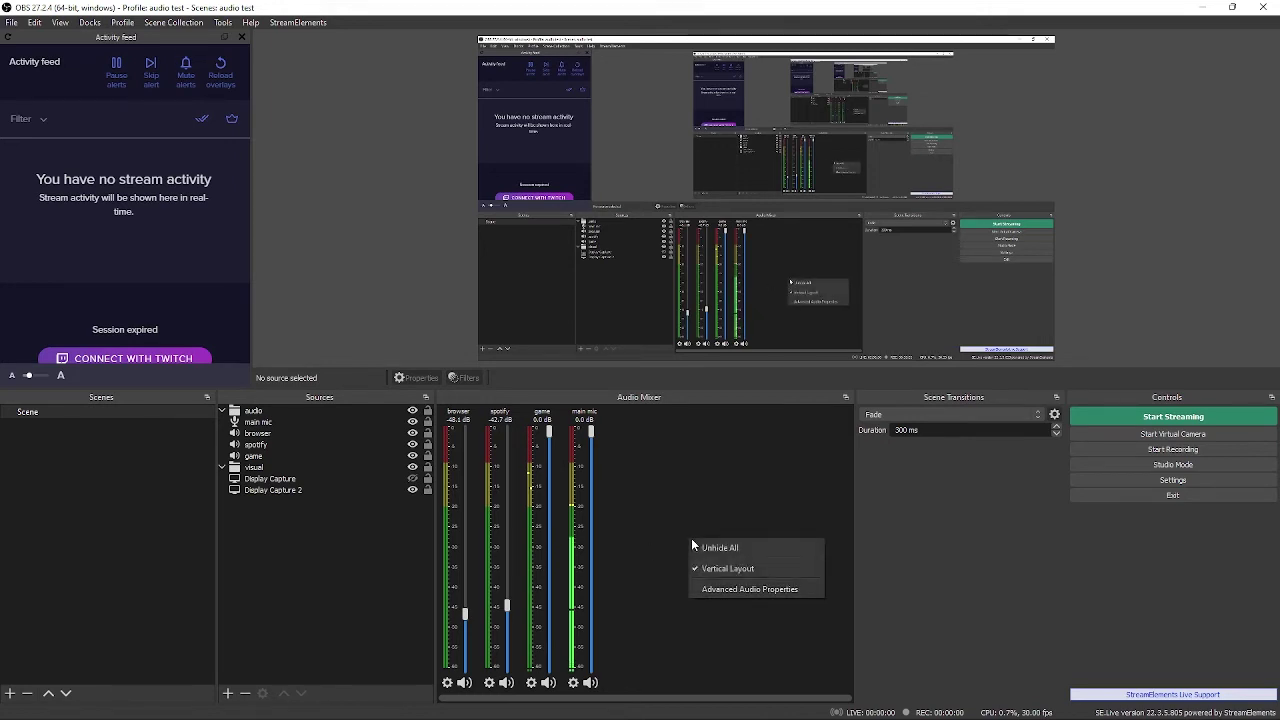
{"action": "left_click", "coordinate": [748, 590]}
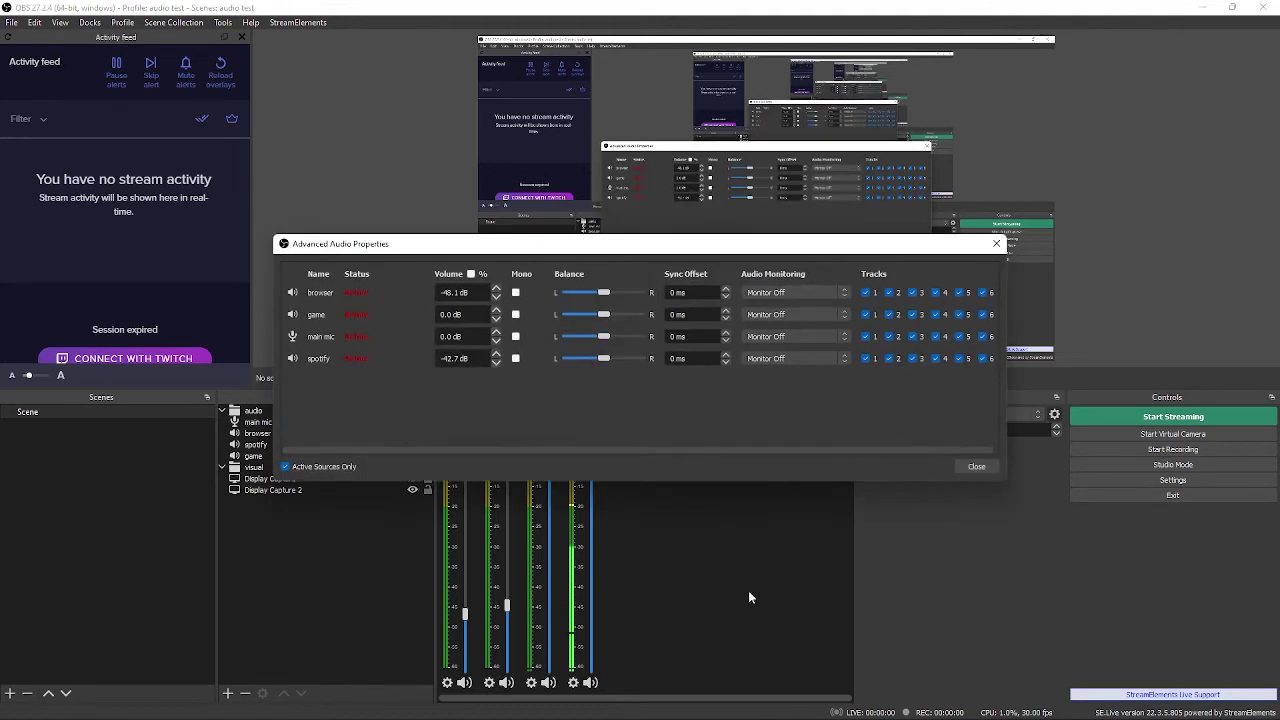
{"action": "scroll", "coordinate": [915, 312], "scroll_direction": "down", "scroll_amount": 1}
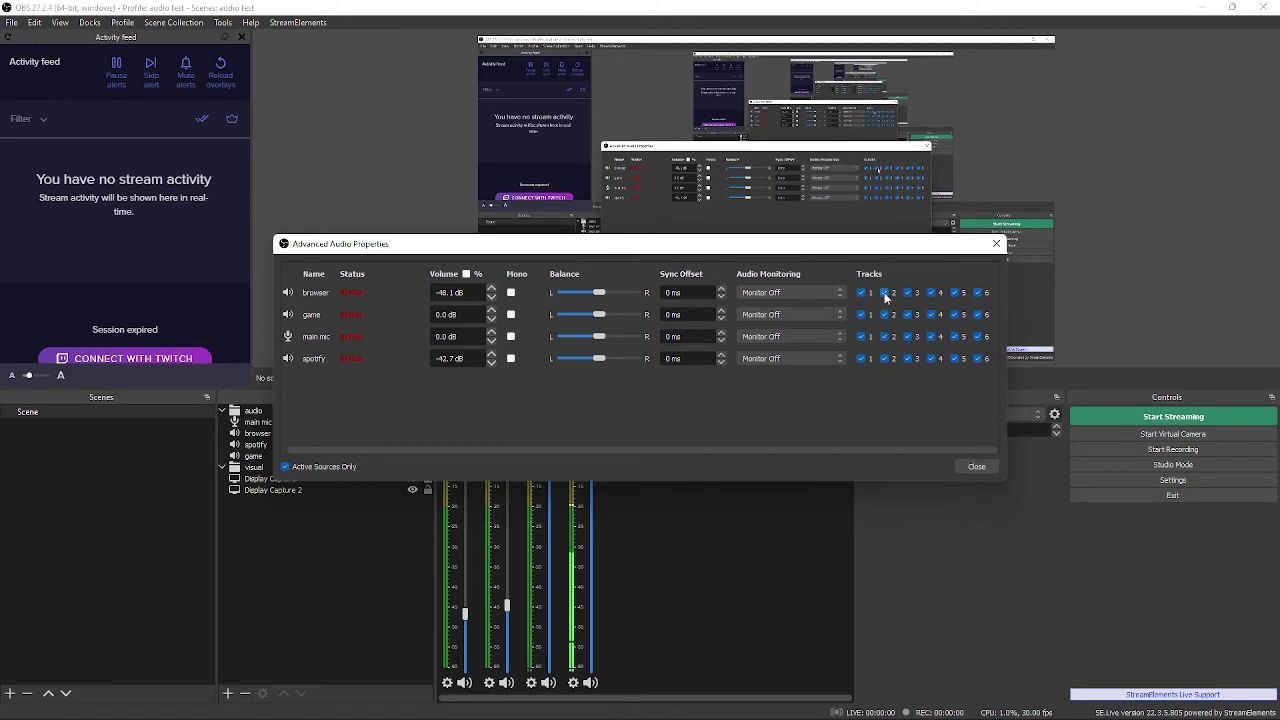
Untick tracks 1–6 for browser, game, main mic and spotify
{"action": "left_click", "coordinate": [861, 292]}
{"action": "left_click", "coordinate": [884, 292]}
{"action": "left_click", "coordinate": [976, 293]}
{"action": "left_click", "coordinate": [954, 292]}
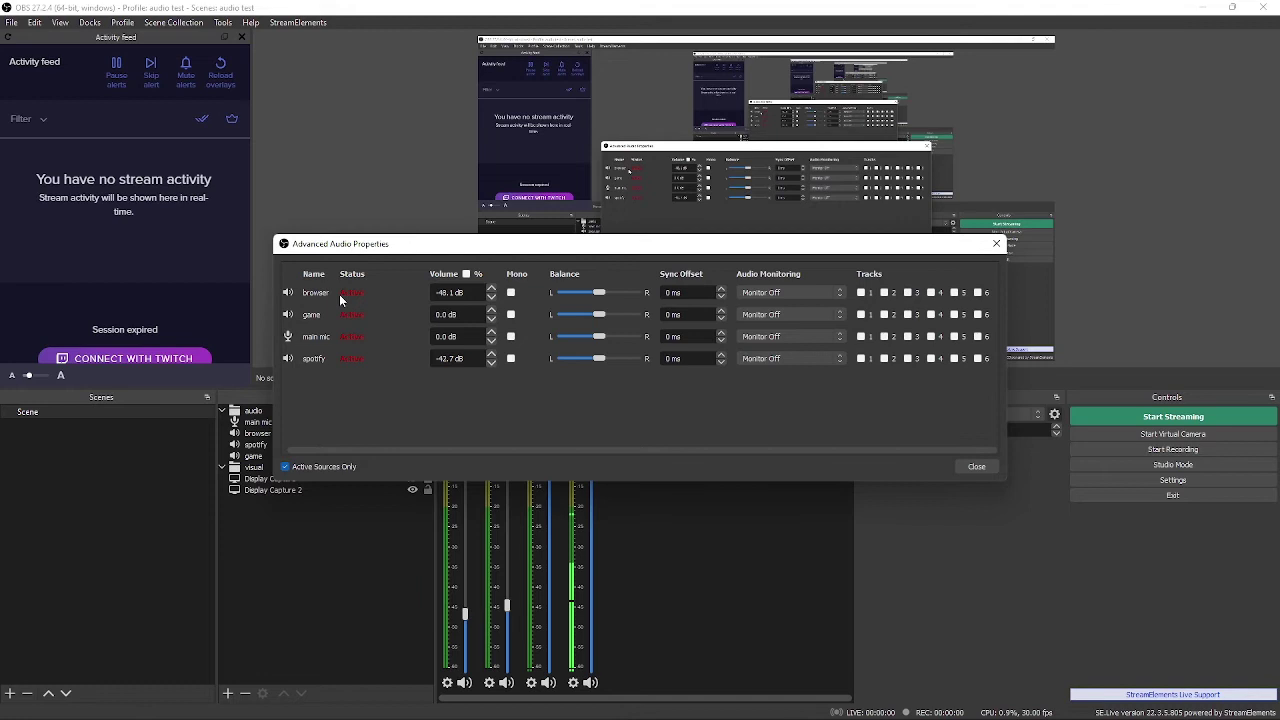
Send browser audio to track 1, keeping its audio monitoring Off
{"action": "left_click", "coordinate": [862, 293]}
{"action": "left_click", "coordinate": [840, 293]}
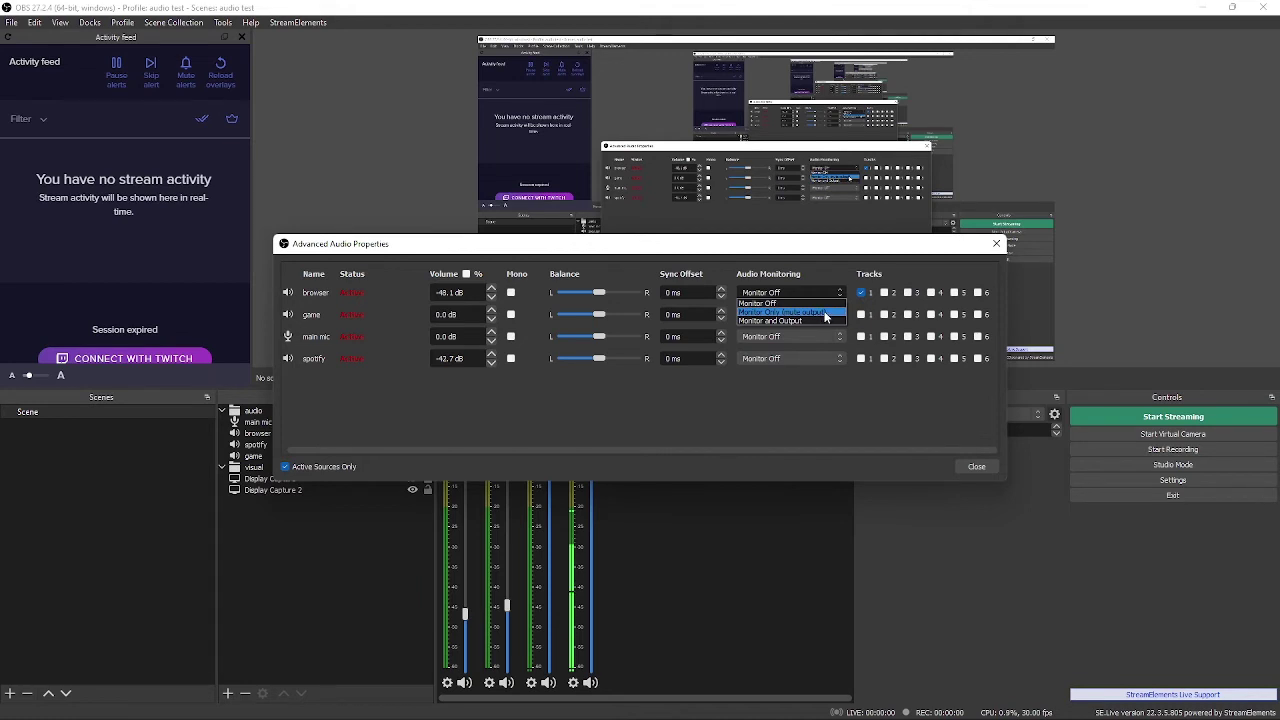
{"action": "left_click", "coordinate": [838, 344]}
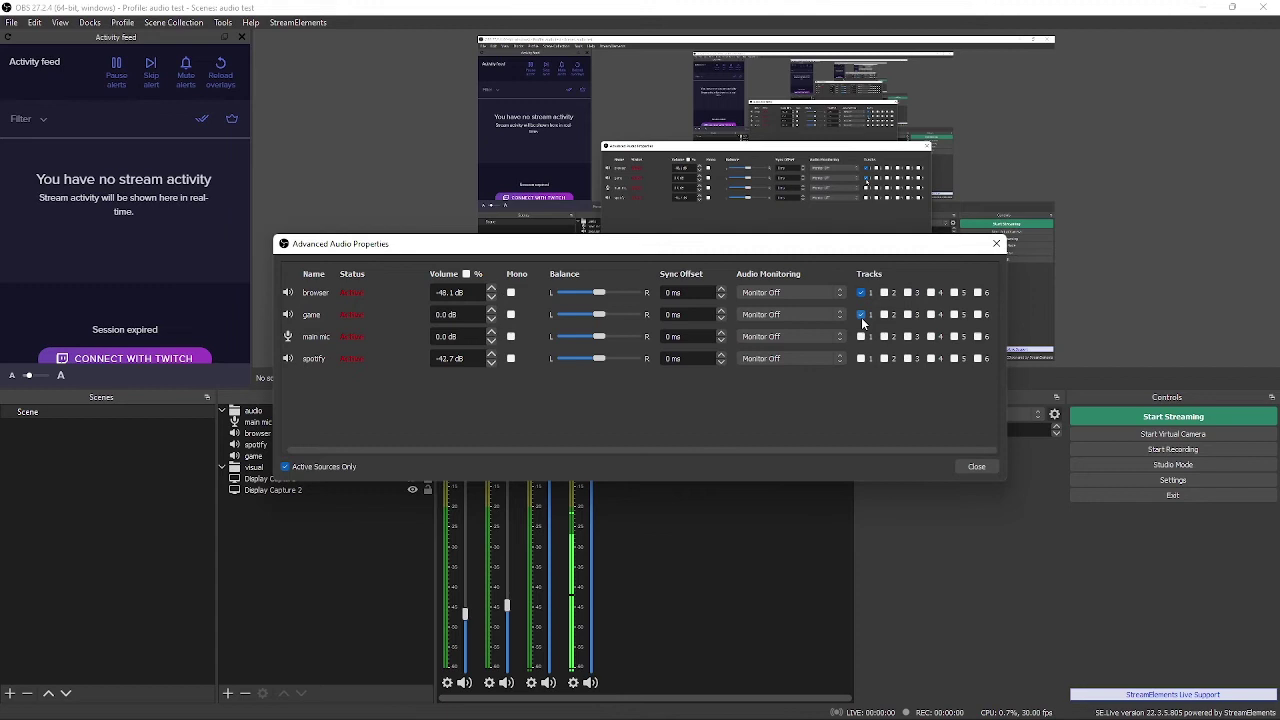
Put game and main mic on tracks 1–2 and spotify on track 2, then close
{"action": "left_click", "coordinate": [884, 315]}
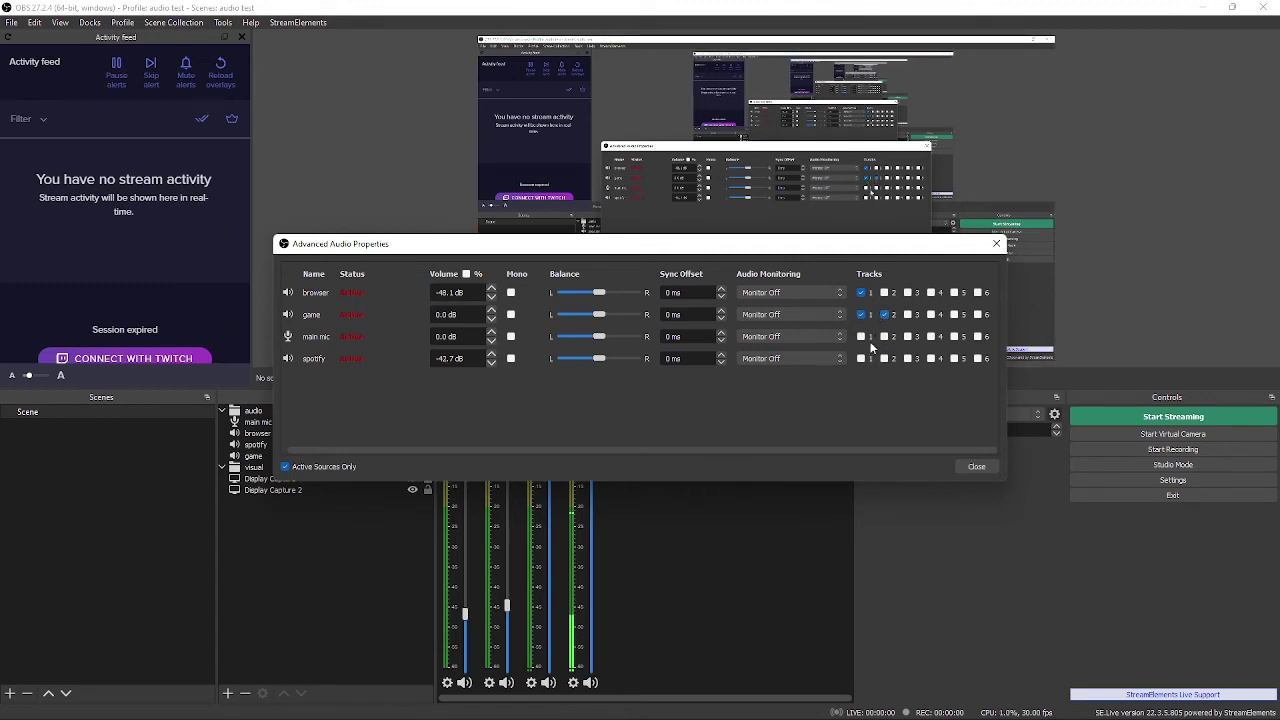
{"action": "left_click", "coordinate": [861, 337]}
{"action": "left_click", "coordinate": [884, 337]}
{"action": "left_click", "coordinate": [886, 359]}
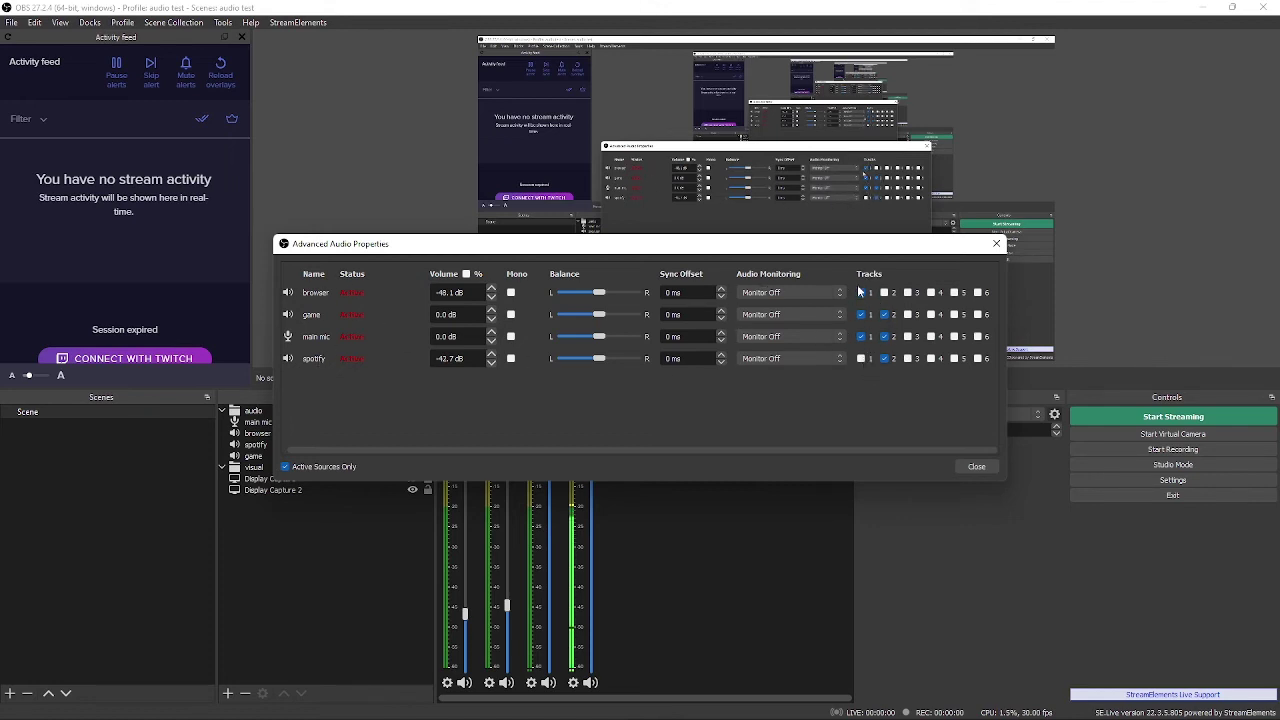
{"action": "left_click", "coordinate": [977, 467]}
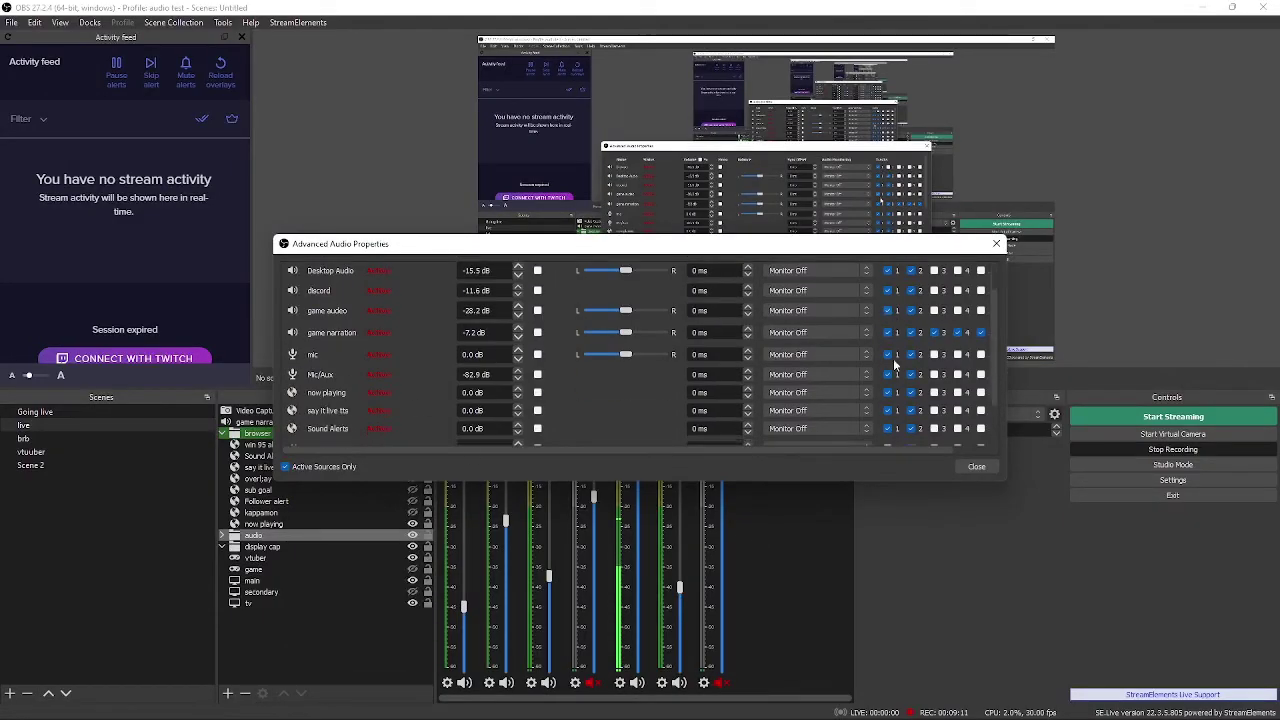
Check the Untitled collection's routing: spotify on track 2 only; discord, game audio and mic on tracks 1–2
{"action": "scroll", "coordinate": [897, 367], "scroll_direction": "up", "scroll_amount": 2}
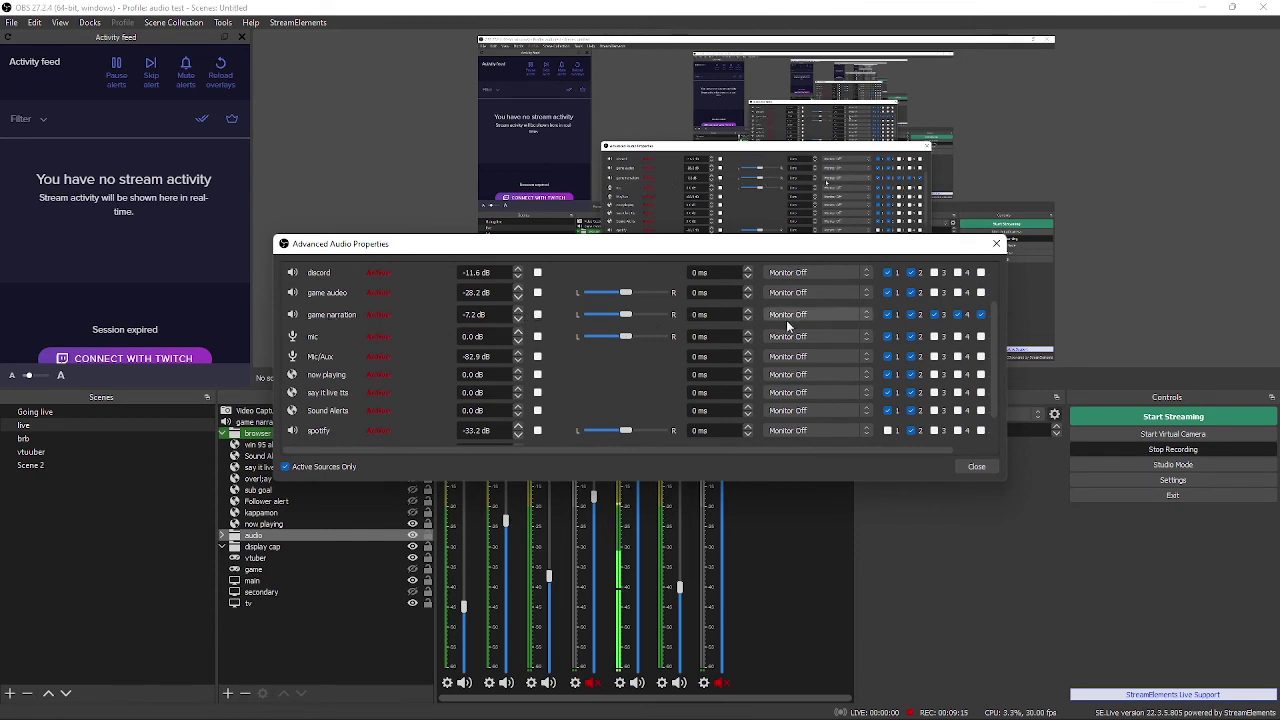
{"action": "scroll", "coordinate": [900, 330], "scroll_direction": "right", "scroll_amount": 2}
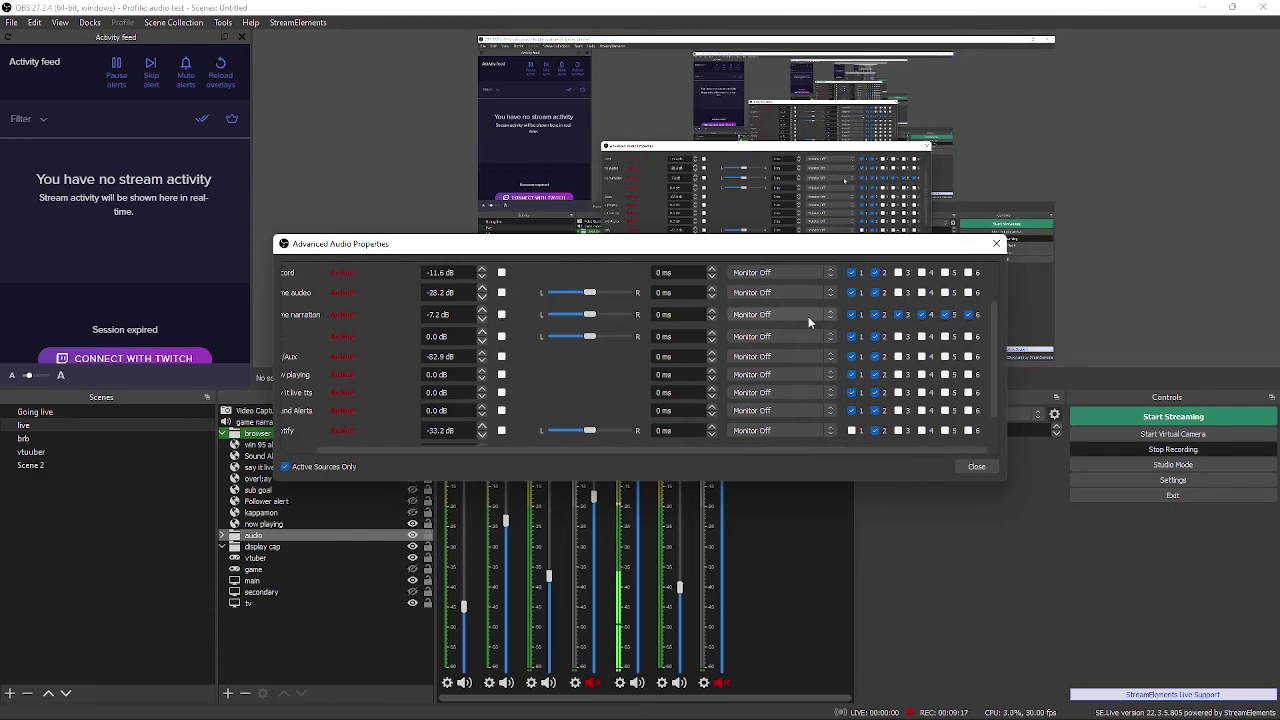
{"action": "scroll", "coordinate": [760, 314], "scroll_direction": "left", "scroll_amount": 2}
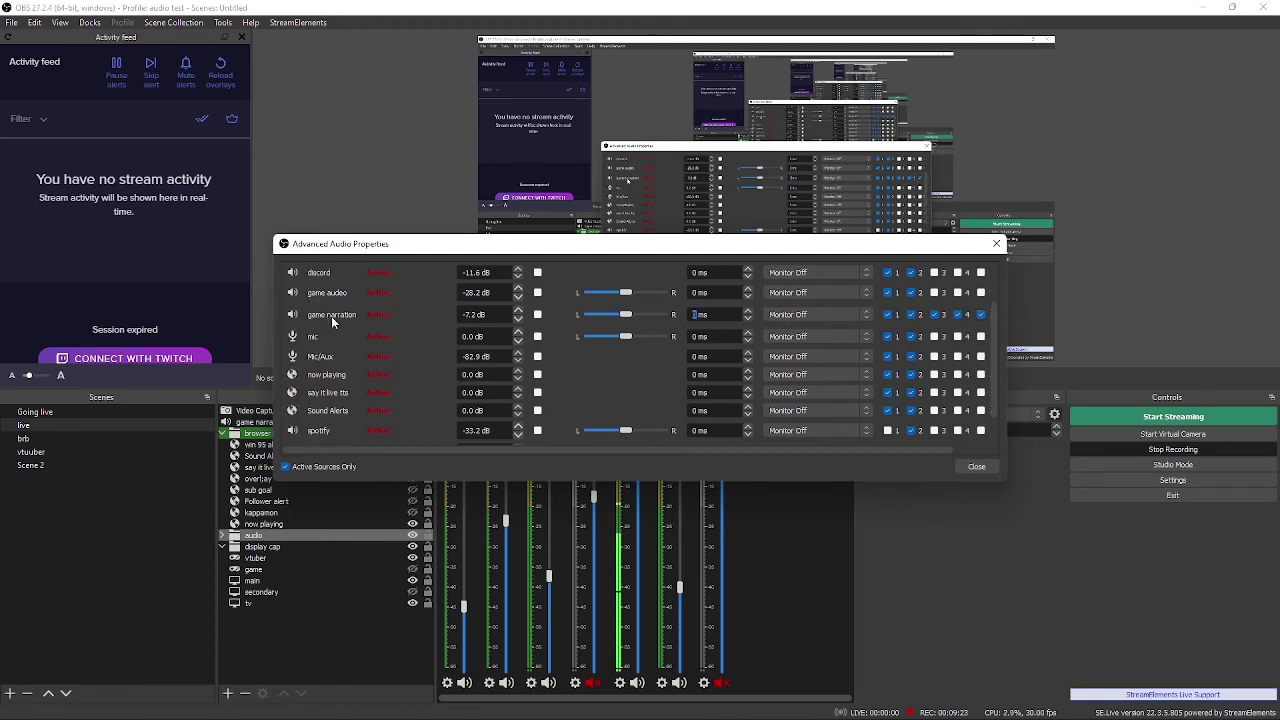
{"action": "left_click", "coordinate": [996, 244]}
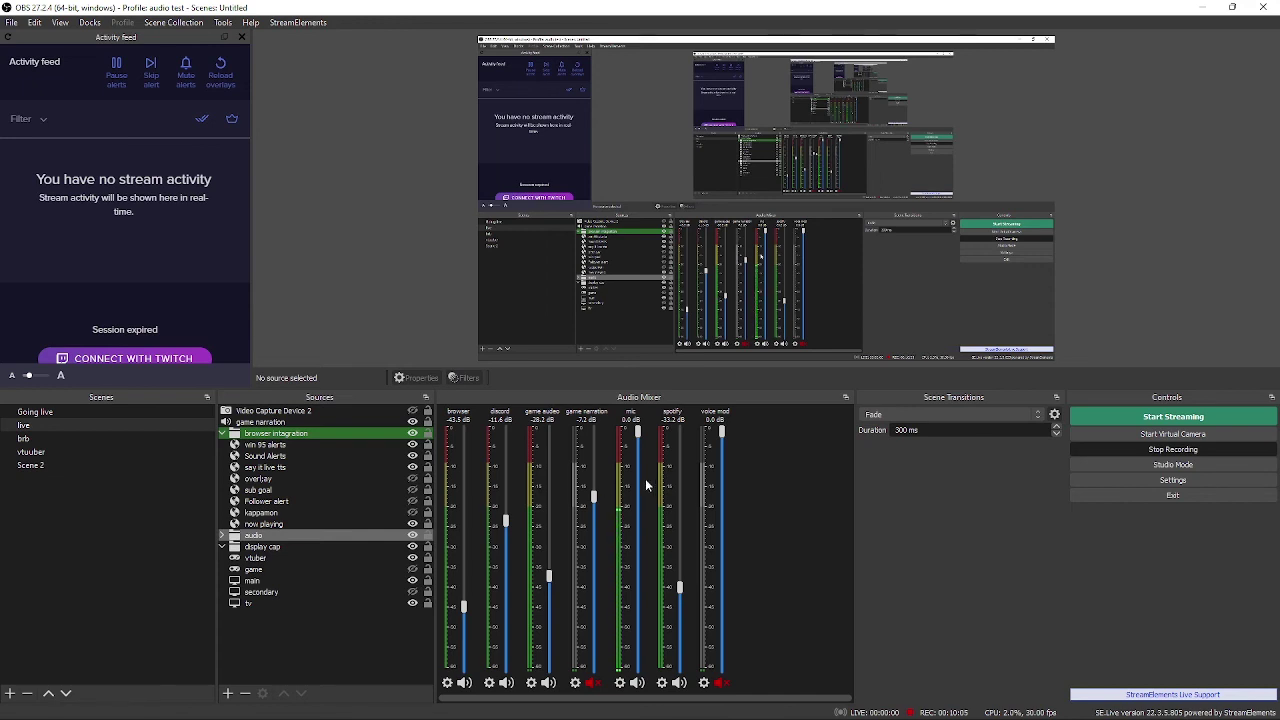
Open Advanced Audio Properties and review every source's Tracks assignments
{"action": "right_click", "coordinate": [775, 515]}
{"action": "left_click", "coordinate": [820, 562]}
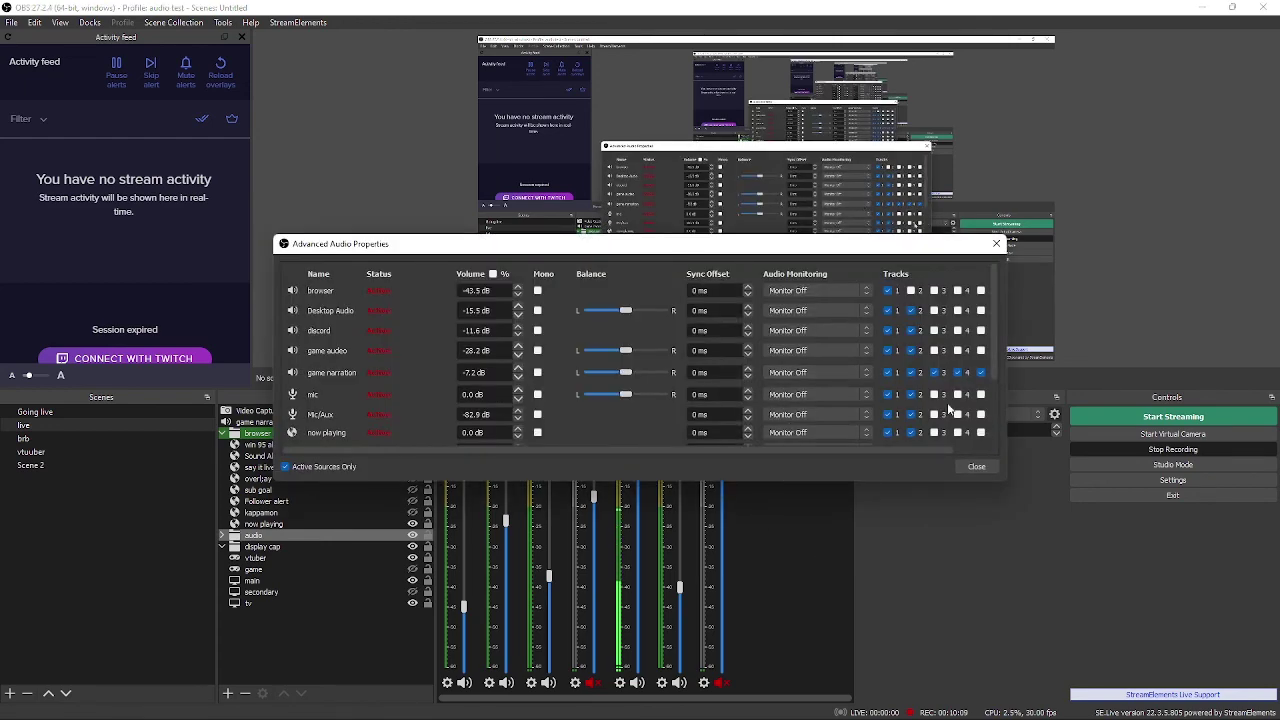
{"action": "scroll", "coordinate": [932, 405], "scroll_direction": "down", "scroll_amount": 3}
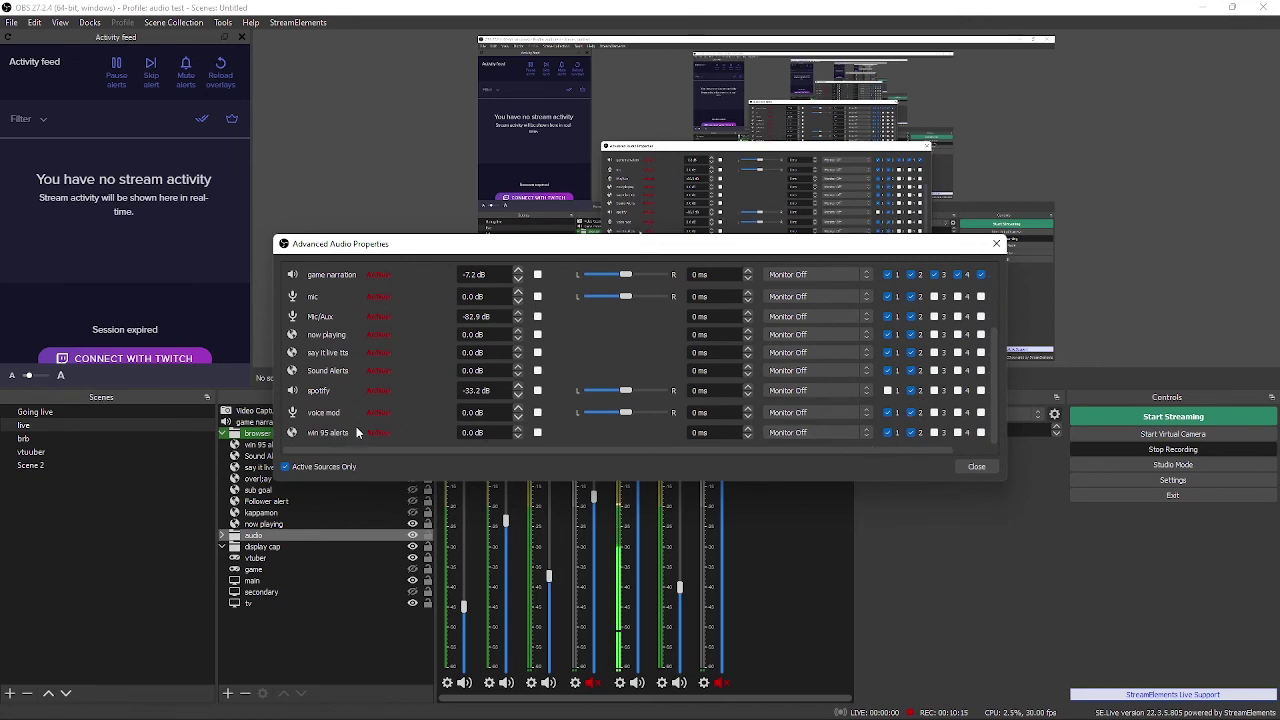
{"action": "scroll", "coordinate": [344, 414], "scroll_direction": "up", "scroll_amount": 1}
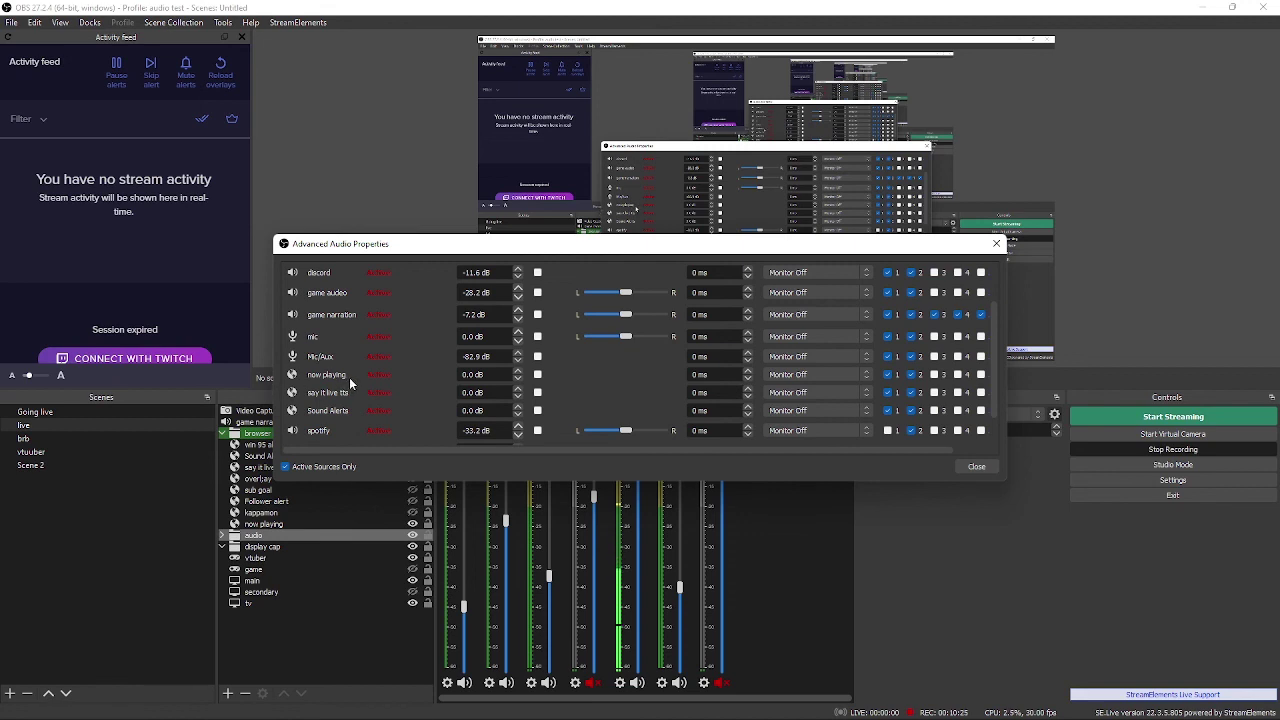
{"action": "scroll", "coordinate": [349, 377], "scroll_direction": "up", "scroll_amount": 1}
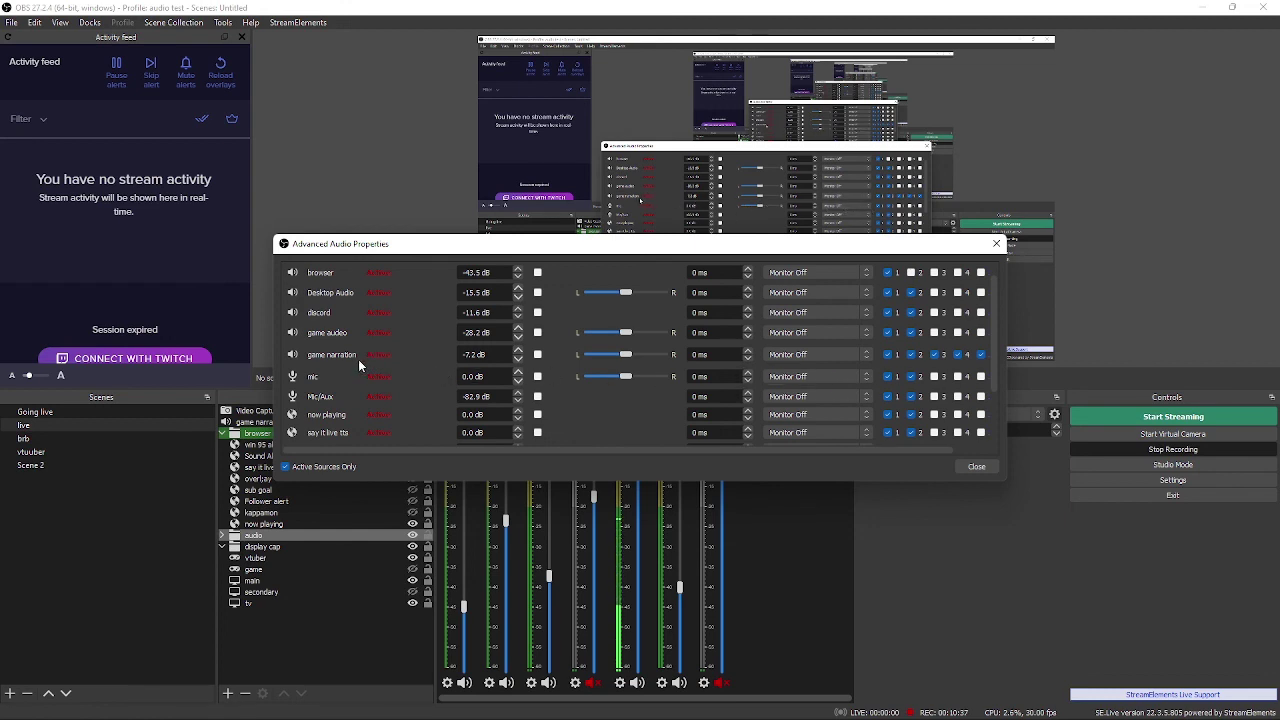
{"action": "scroll", "coordinate": [939, 345], "scroll_direction": "up", "scroll_amount": 1}
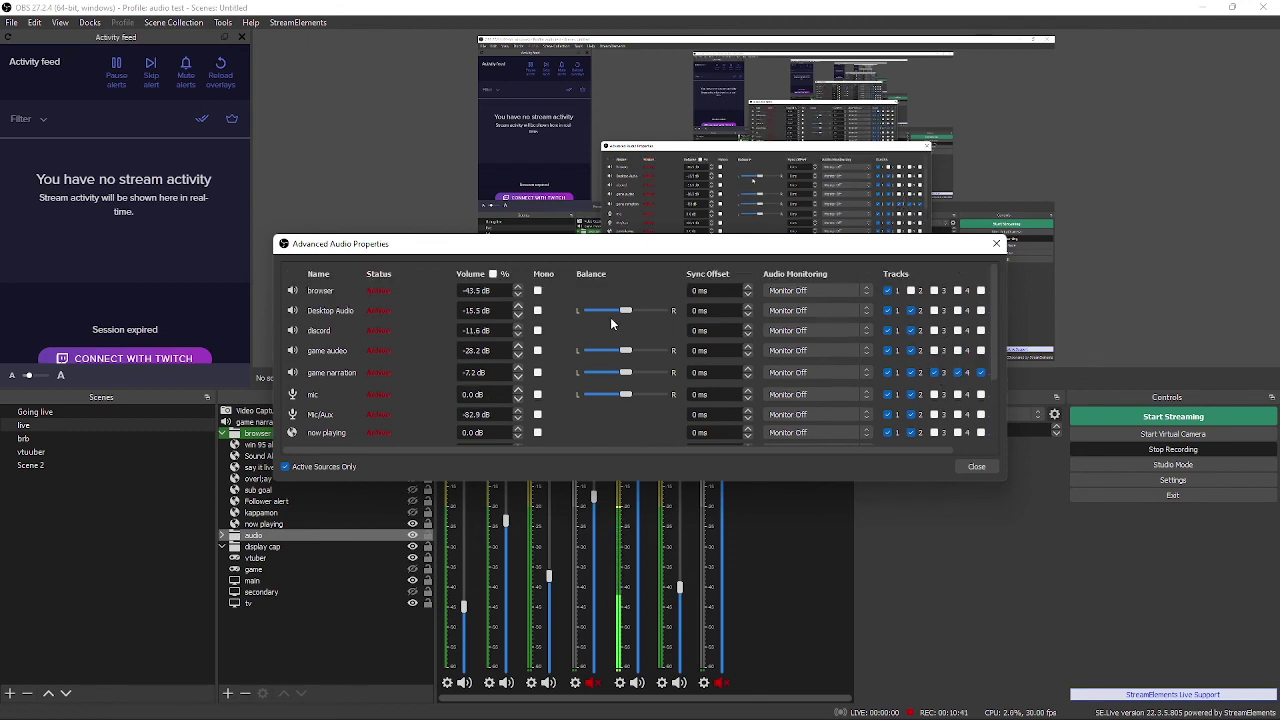
Leave the mic's Sync Offset at -1 ms
{"action": "left_click", "coordinate": [700, 414]}
{"action": "scroll", "coordinate": [700, 414], "scroll_direction": "down", "scroll_amount": 5}
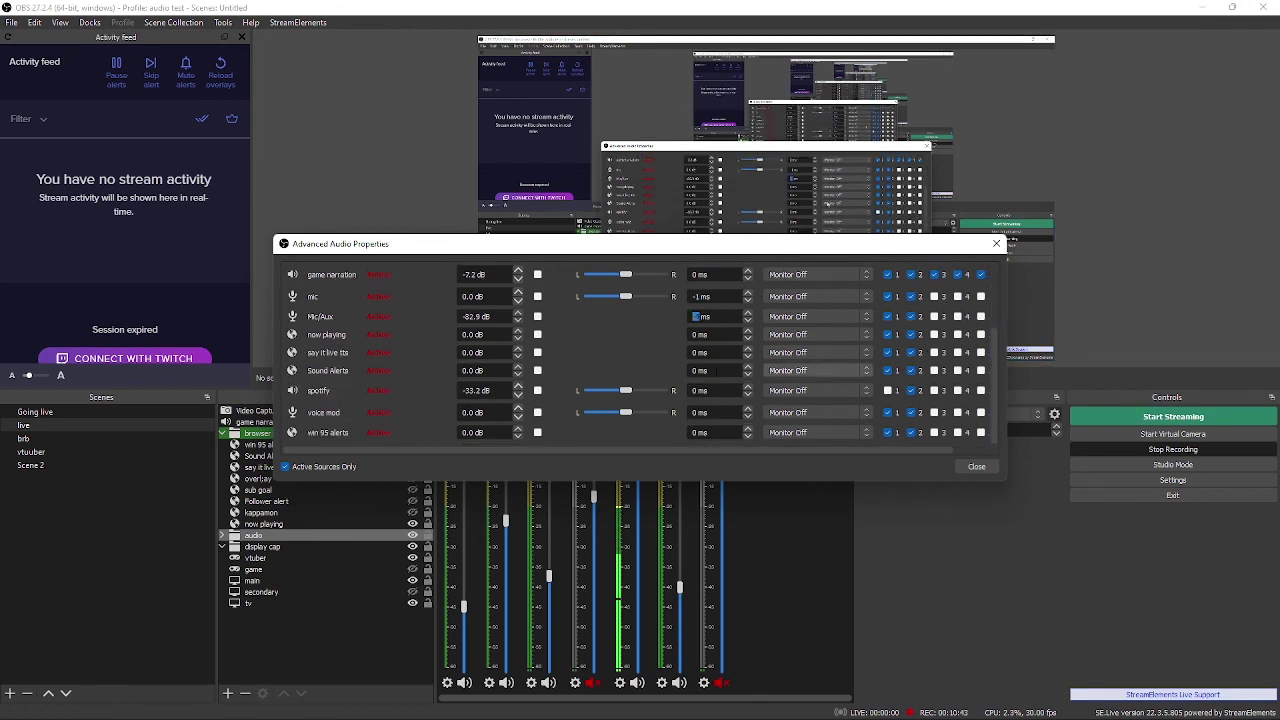
{"action": "scroll", "coordinate": [917, 393], "scroll_direction": "up", "scroll_amount": 5}
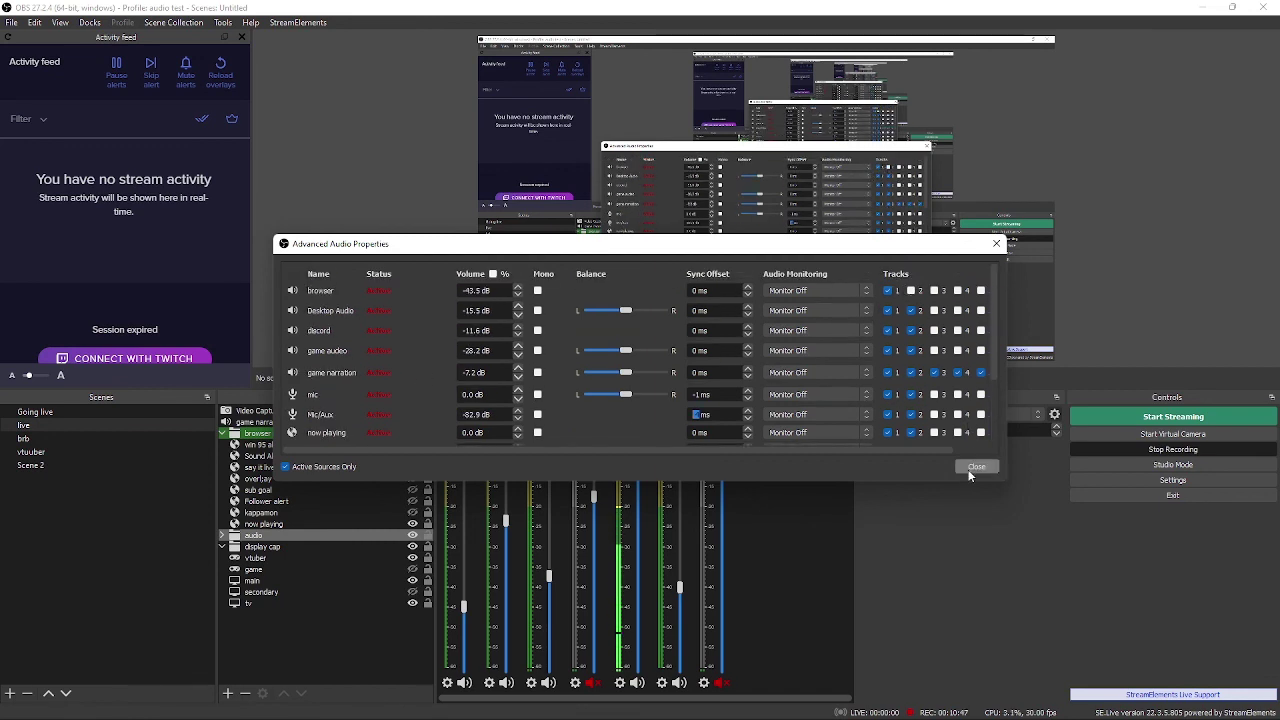
{"action": "scroll", "coordinate": [971, 466], "scroll_direction": "down", "scroll_amount": 5}
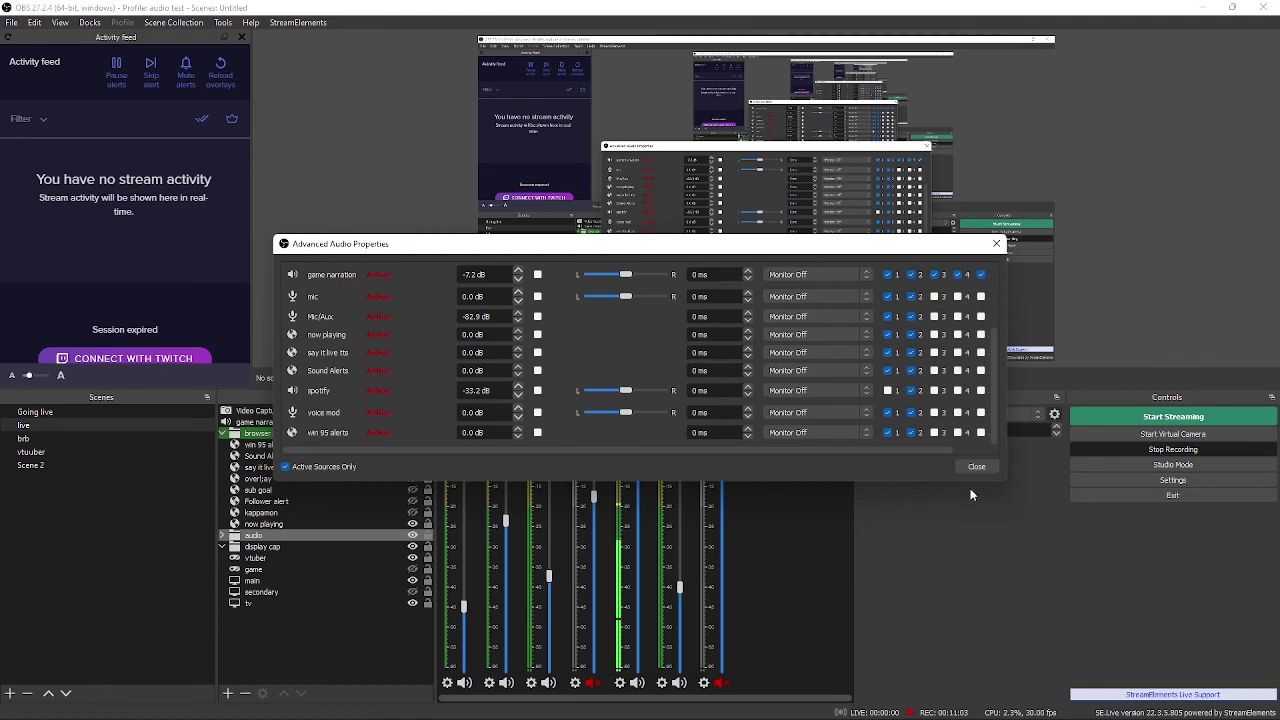
{"action": "left_click", "coordinate": [971, 472]}
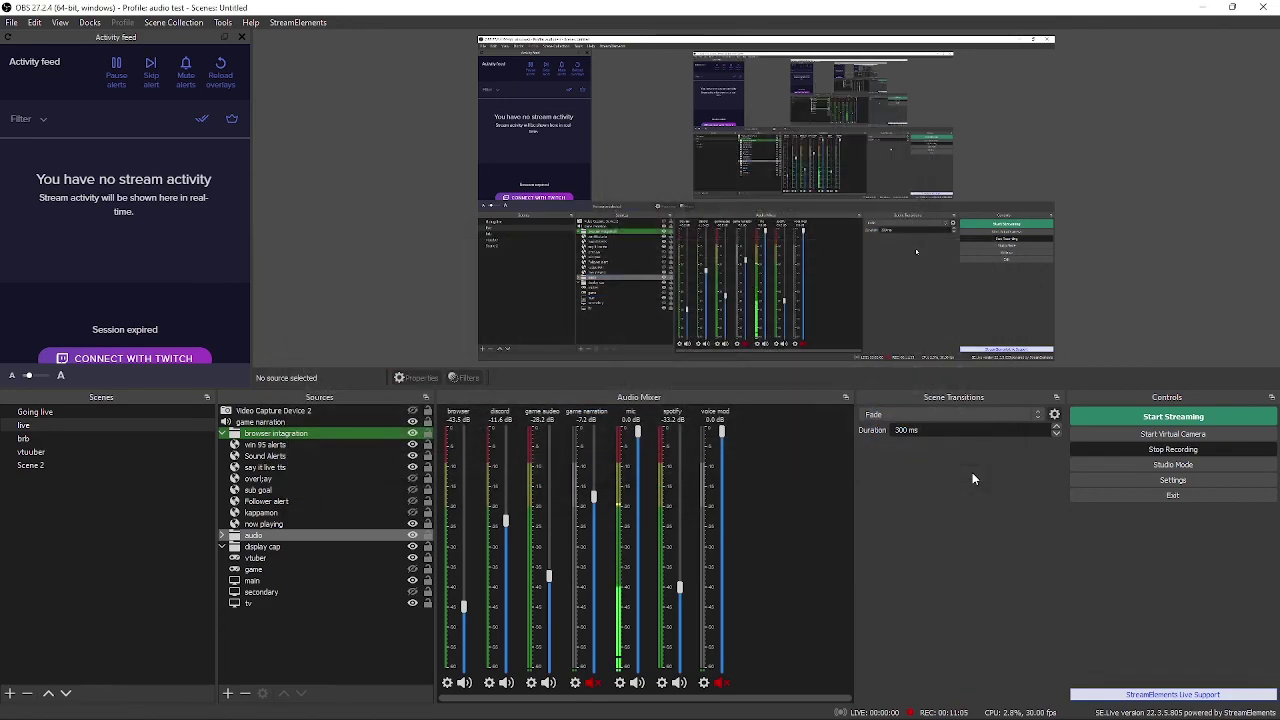